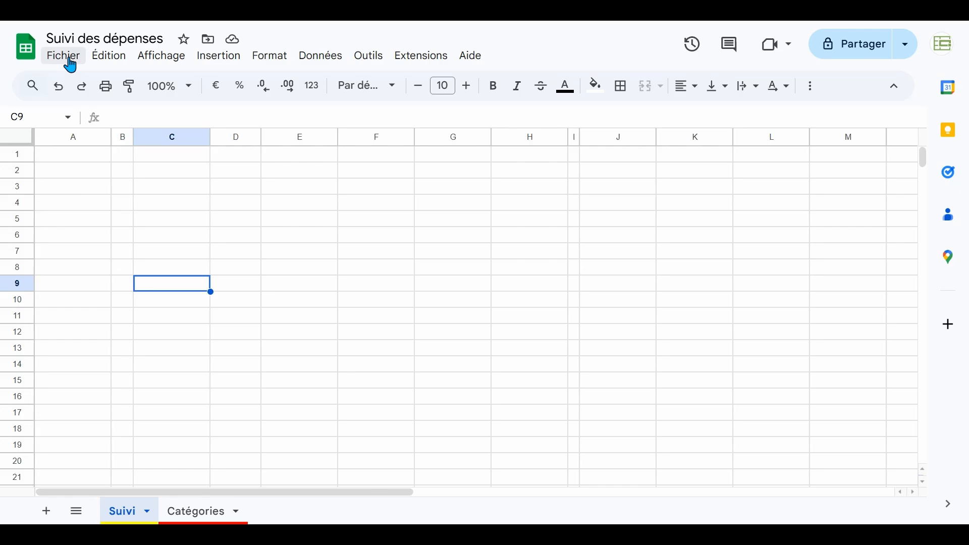
- Import the uploaded file Fichier Excel.xlsx with the option Remplacer la feuille de calcul
{"action": "left_click", "coordinate": [64, 56]}
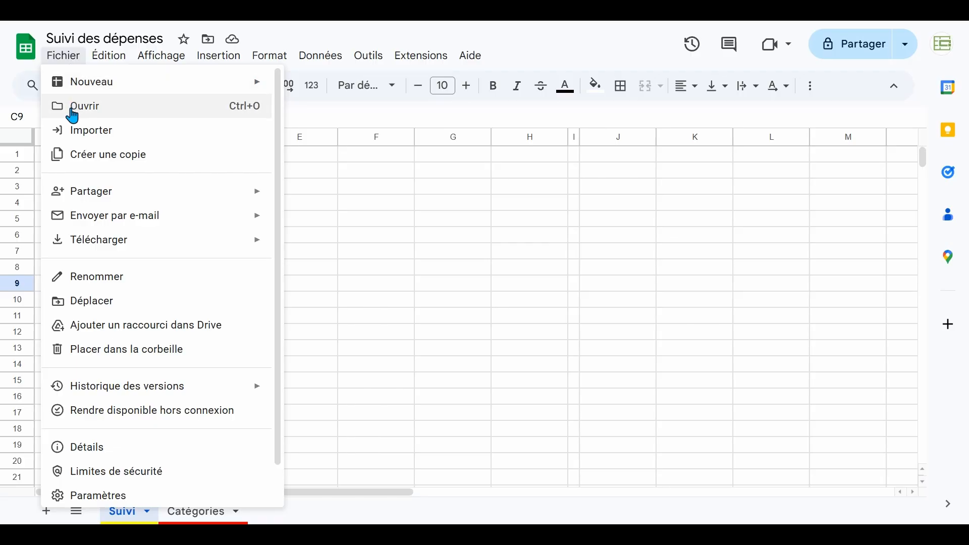
{"action": "left_click", "coordinate": [73, 131]}
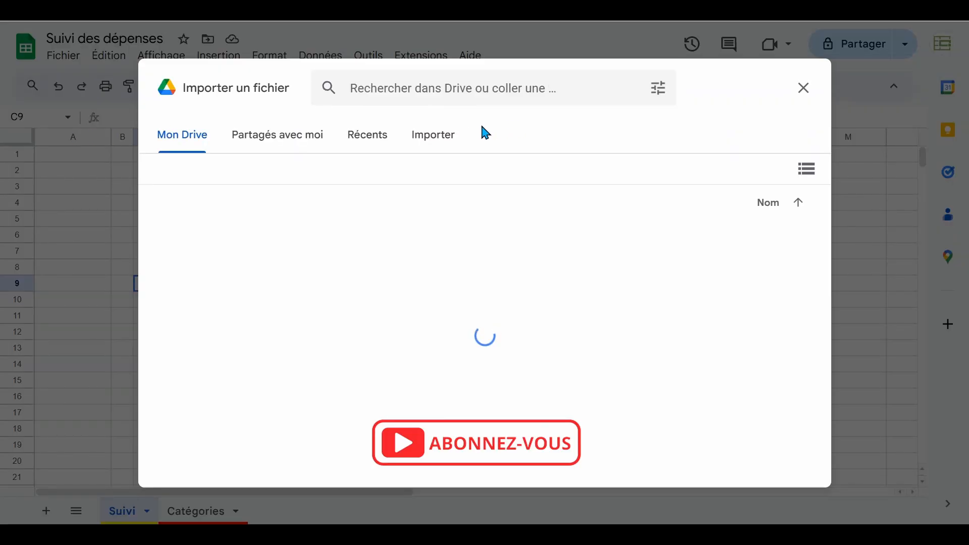
{"action": "left_click", "coordinate": [449, 140]}
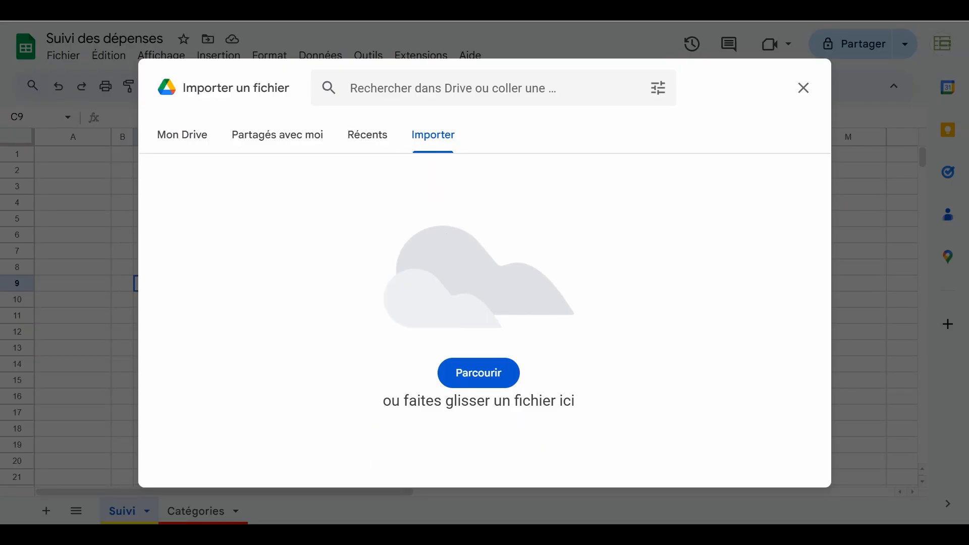
{"action": "left_click_drag", "start_coordinate": [813, 232], "coordinate": [323, 274]}
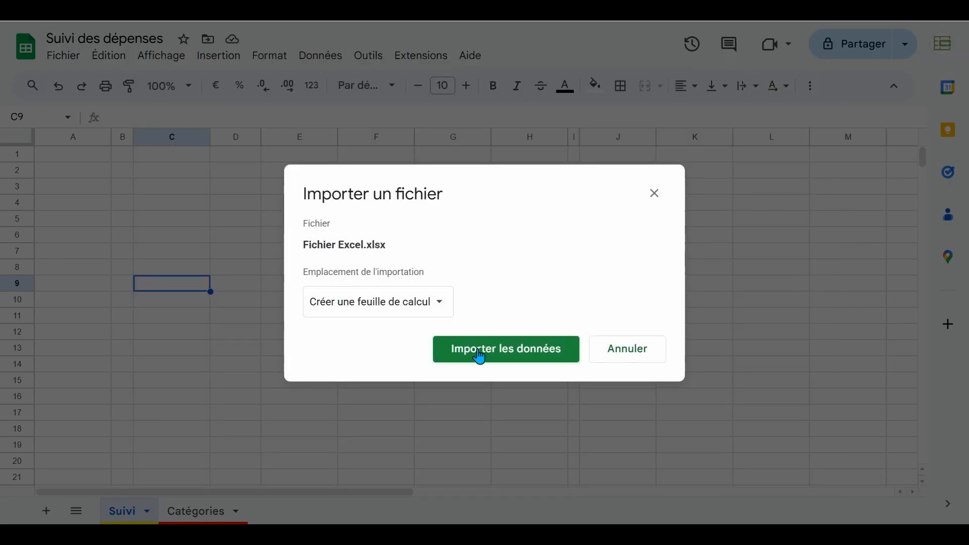
{"action": "left_click", "coordinate": [442, 312]}
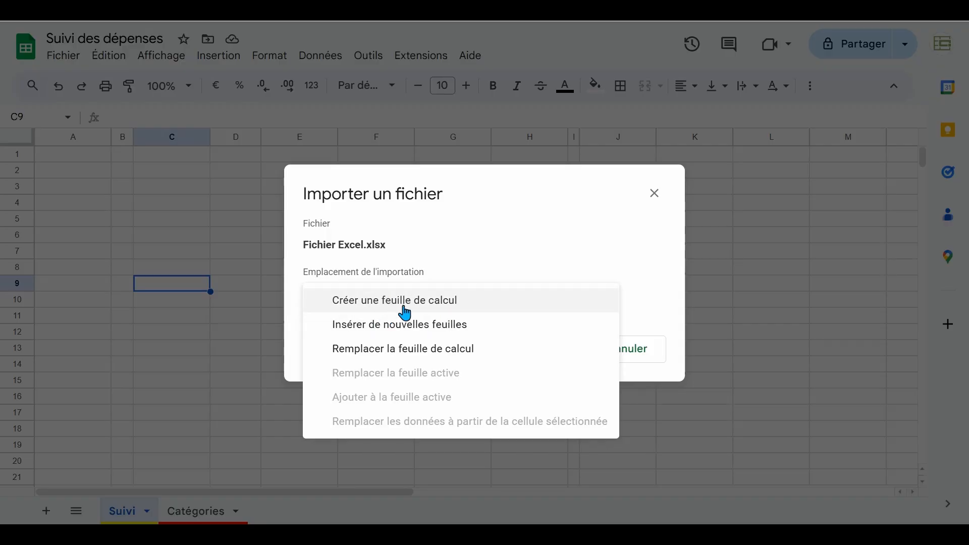
{"action": "left_click", "coordinate": [416, 353]}
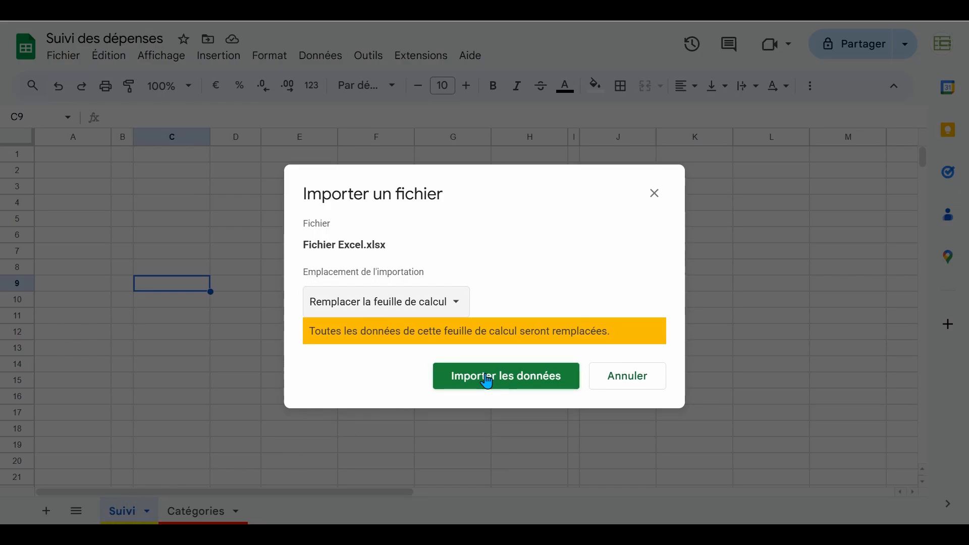
{"action": "left_click", "coordinate": [503, 382]}
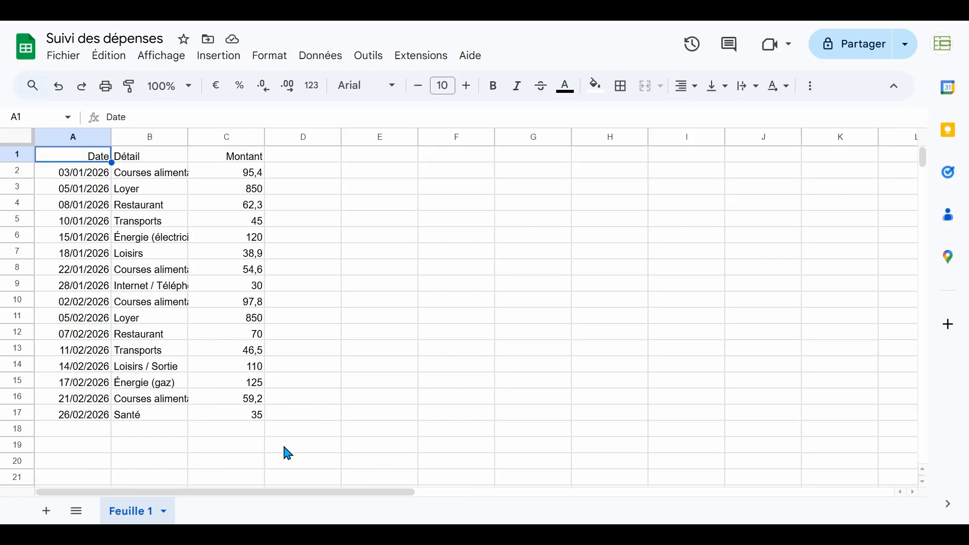
{"action": "left_click", "coordinate": [288, 208]}
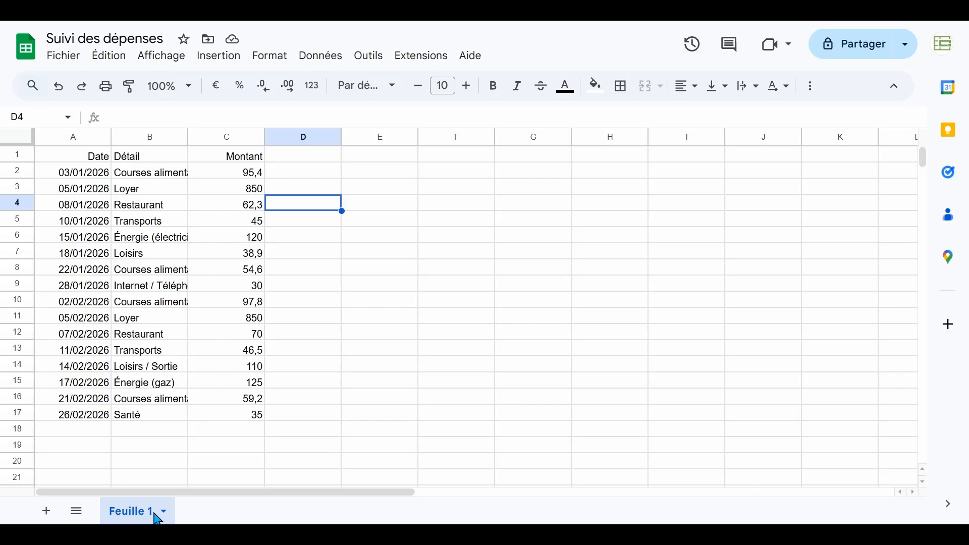
- Review the Date, Détail and Montant columns and auto-fit column B's width to its contents
{"action": "left_click_drag", "start_coordinate": [87, 157], "coordinate": [68, 400]}
{"action": "left_click_drag", "start_coordinate": [157, 158], "coordinate": [140, 415]}
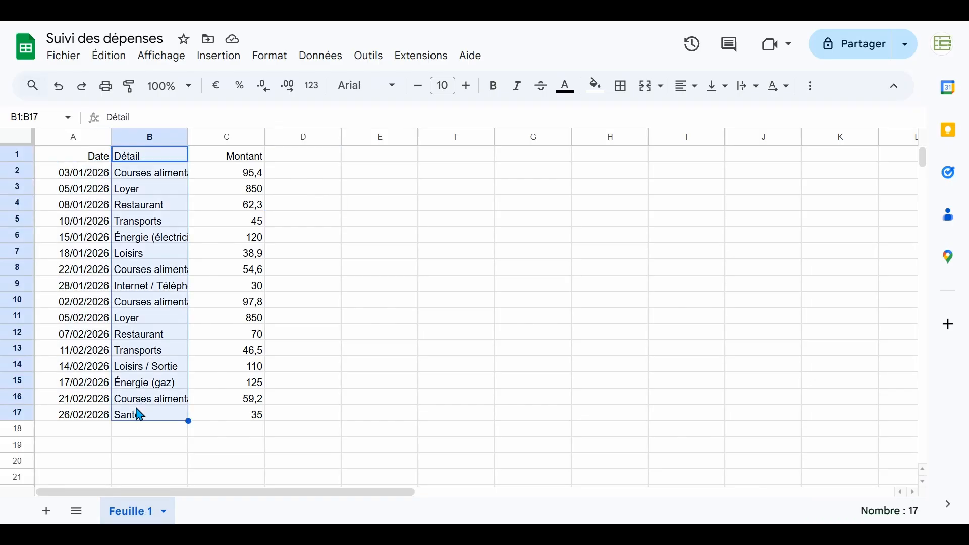
{"action": "left_click_drag", "start_coordinate": [241, 156], "coordinate": [201, 399]}
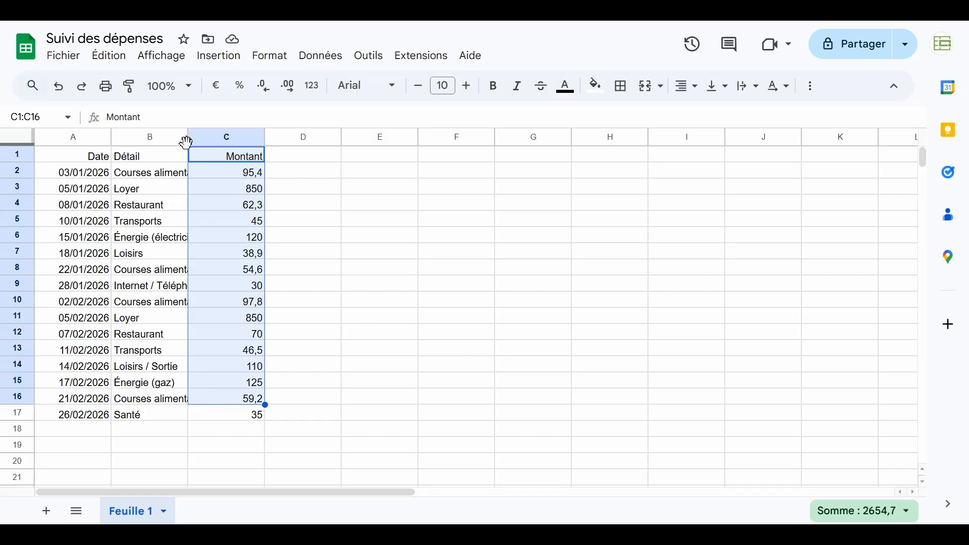
{"action": "double_click", "coordinate": [188, 139]}
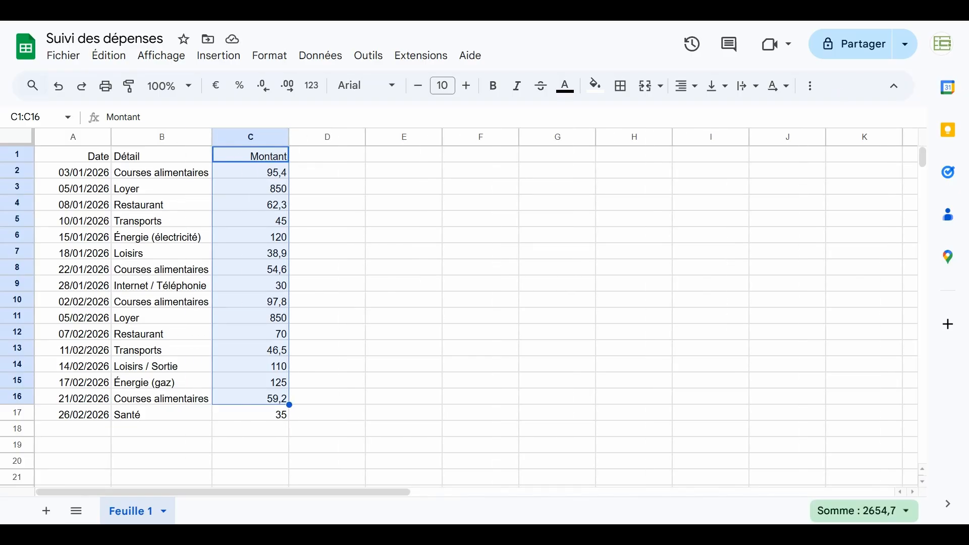
- Rename the imported sheet as Suivi
{"action": "left_click", "coordinate": [163, 513]}
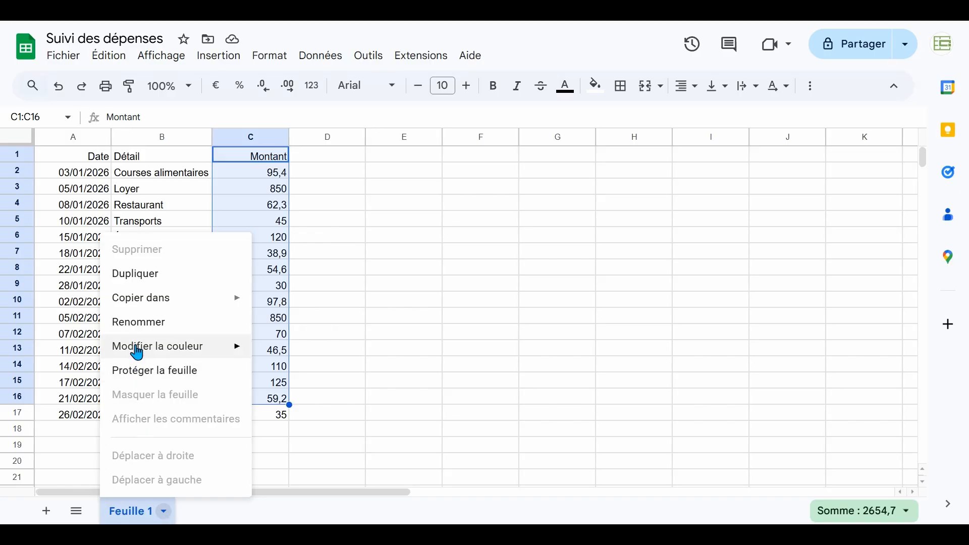
{"action": "left_click", "coordinate": [140, 323]}
{"action": "type", "text": "Suivi"}
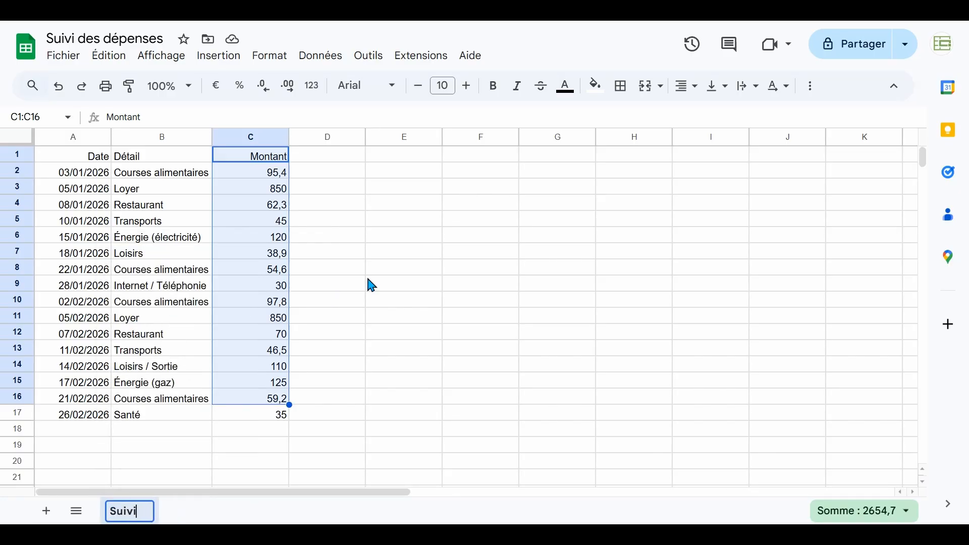
{"action": "key", "text": "Return"}
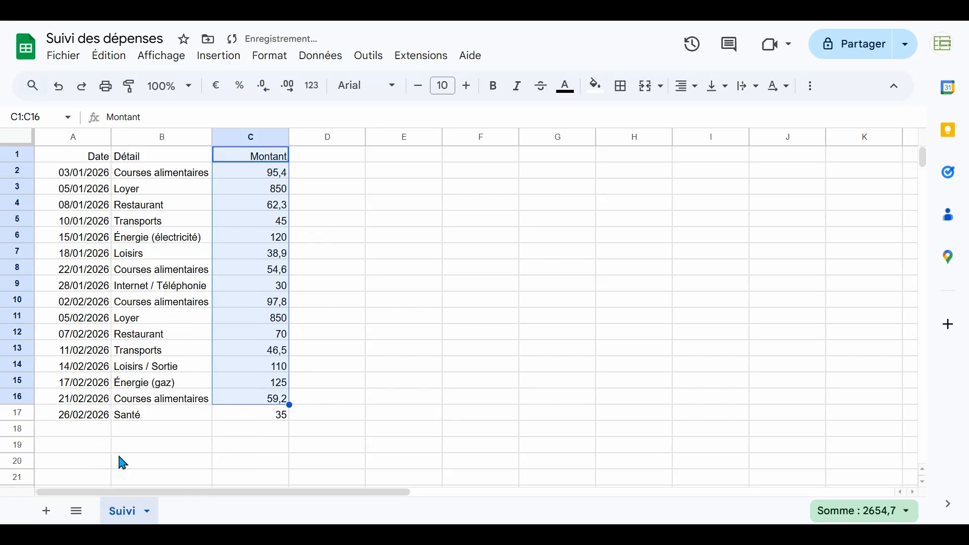
- Add a second sheet and name it Catégories
{"action": "left_click", "coordinate": [46, 512]}
{"action": "left_click", "coordinate": [222, 513]}
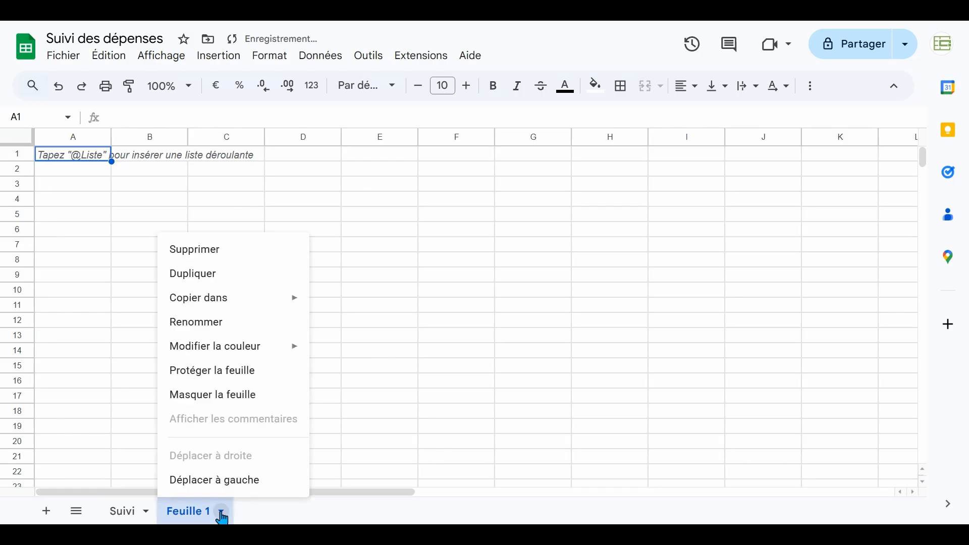
{"action": "left_click", "coordinate": [185, 323]}
{"action": "type", "text": "C"}
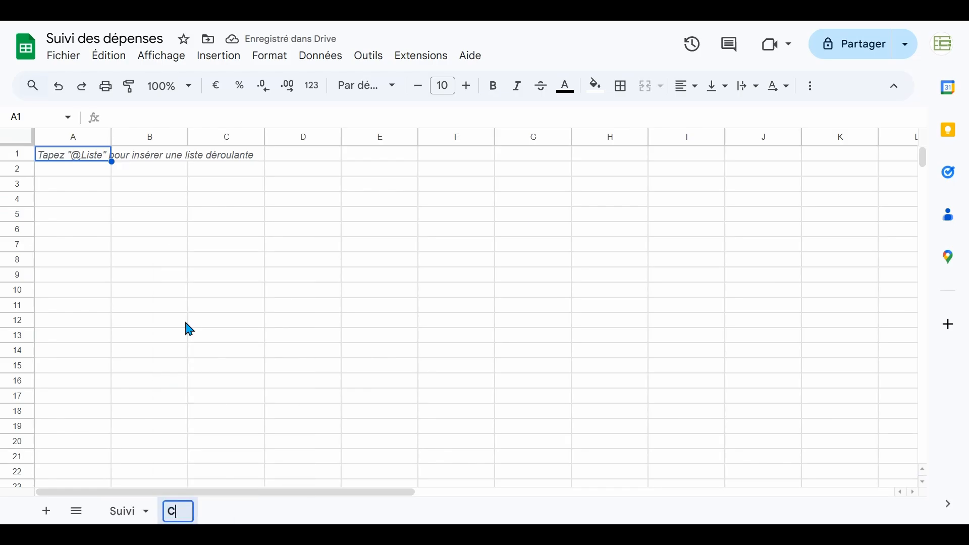
{"action": "type", "text": "atégories"}
{"action": "key", "text": "Return"}
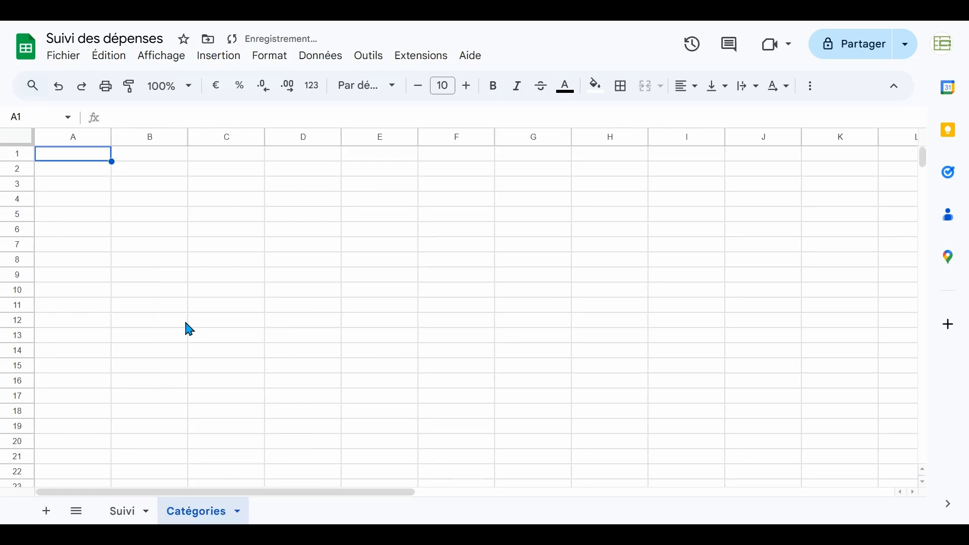
- On the Suivi sheet, add the first two amounts in cell E2 with the formula =C2+C3 and check its references
{"action": "left_click", "coordinate": [129, 511]}
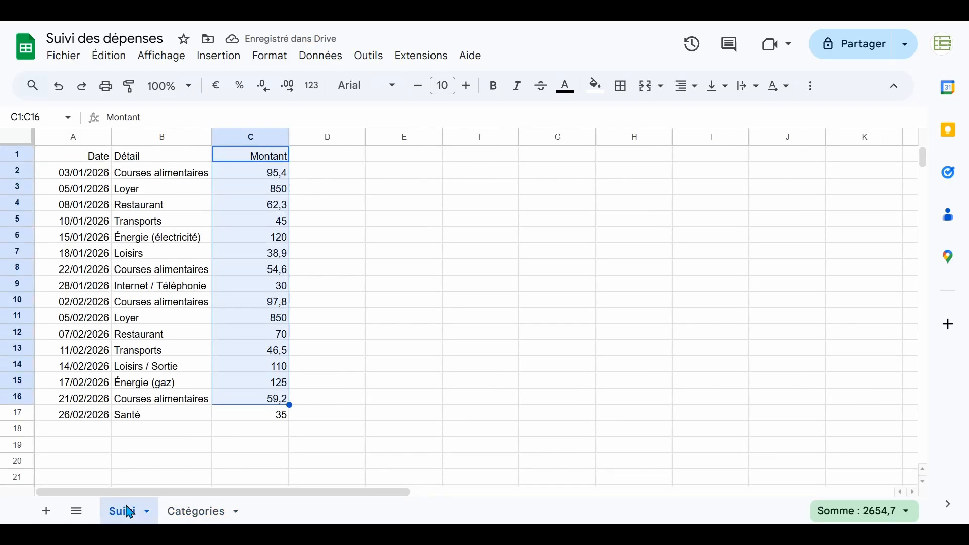
{"action": "left_click", "coordinate": [175, 160]}
{"action": "left_click", "coordinate": [388, 175]}
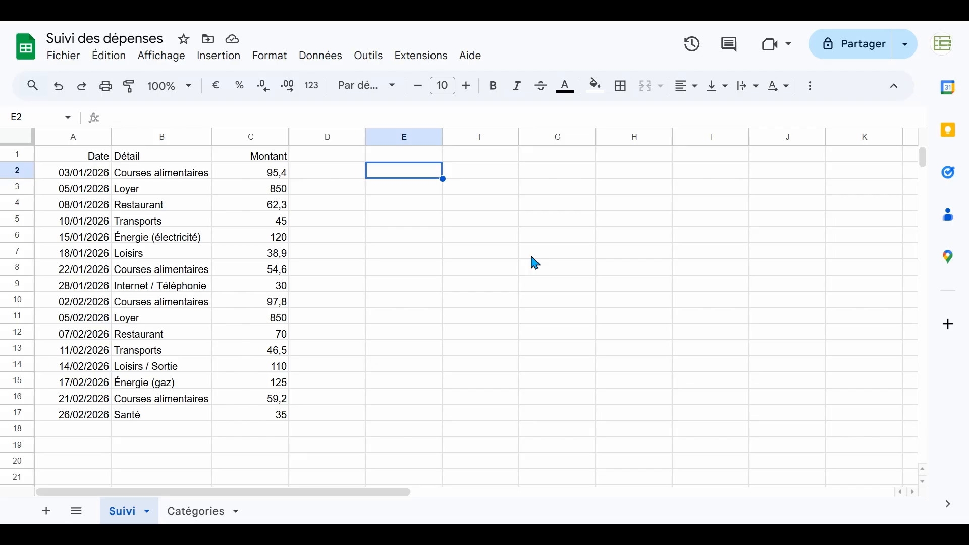
{"action": "type", "text": "="}
{"action": "key", "text": "Left"}
{"action": "key", "text": "Left"}
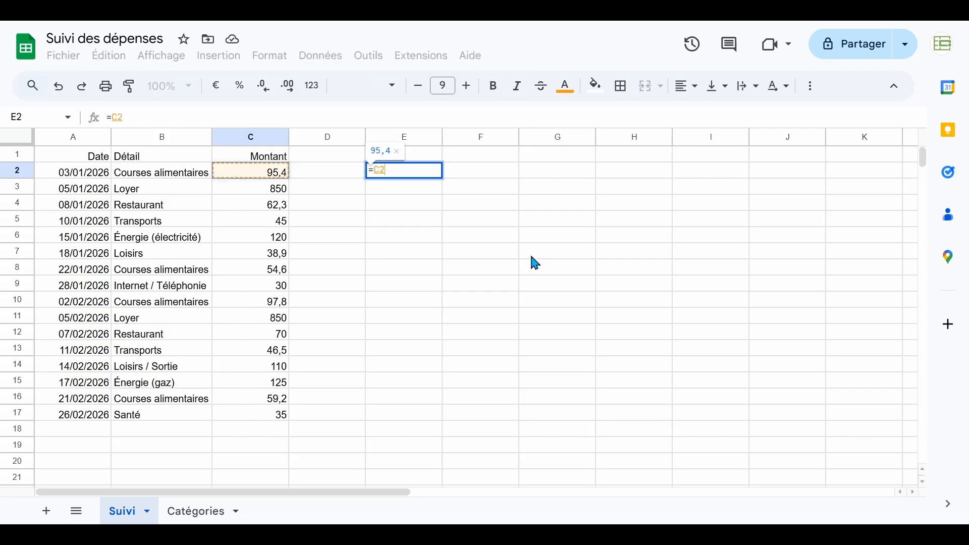
{"action": "type", "text": "+"}
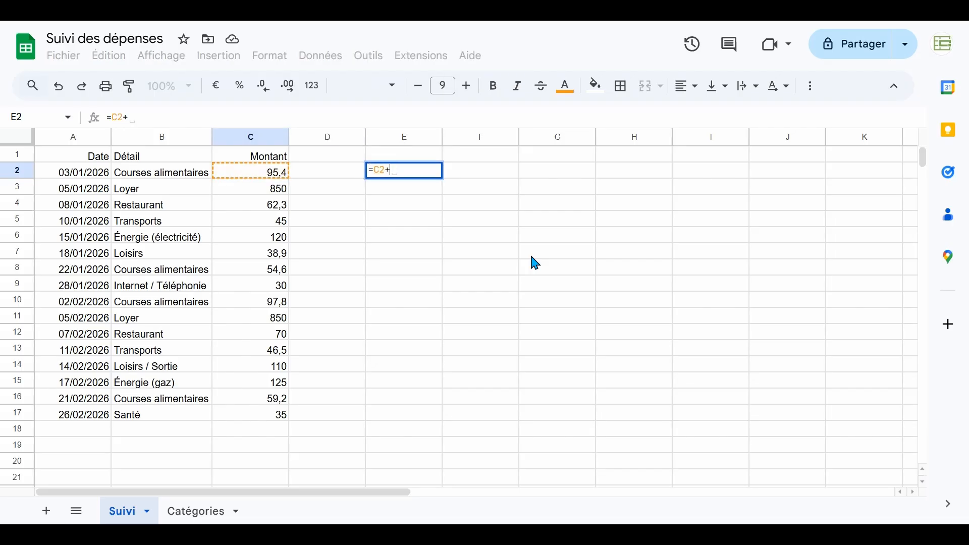
{"action": "key", "text": "Left"}
{"action": "key", "text": "Left"}
{"action": "key", "text": "Down"}
{"action": "key", "text": "Return"}
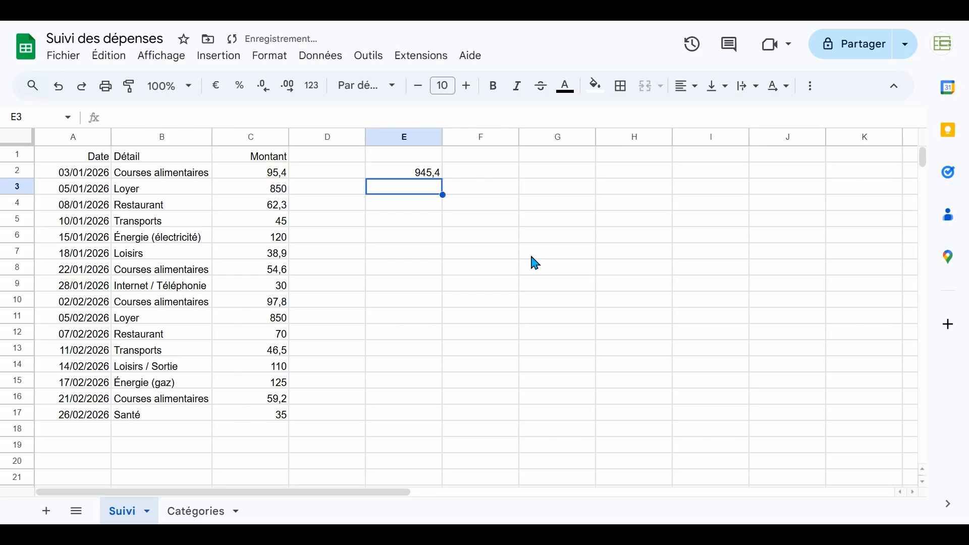
{"action": "key", "text": "Up"}
{"action": "key", "text": "F2"}
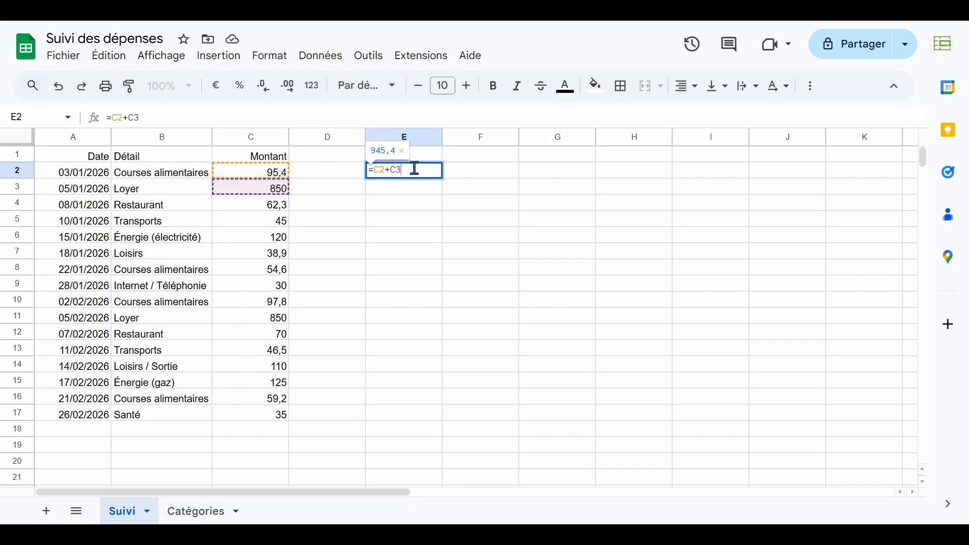
{"action": "key", "text": "Escape"}
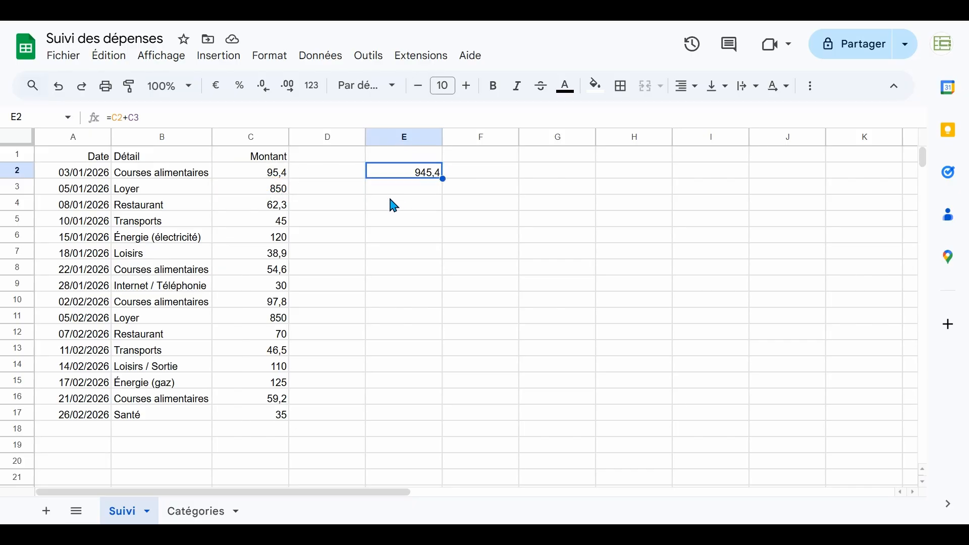
- Enter the formula =SOMME(1;2) in cell E4
{"action": "left_click", "coordinate": [399, 206]}
{"action": "type", "text": "="}
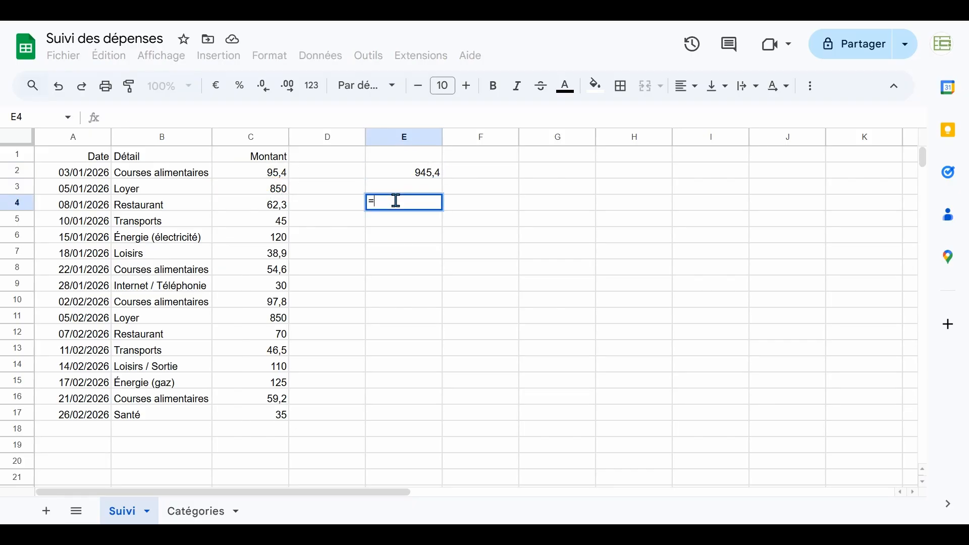
{"action": "type", "text": "somme"}
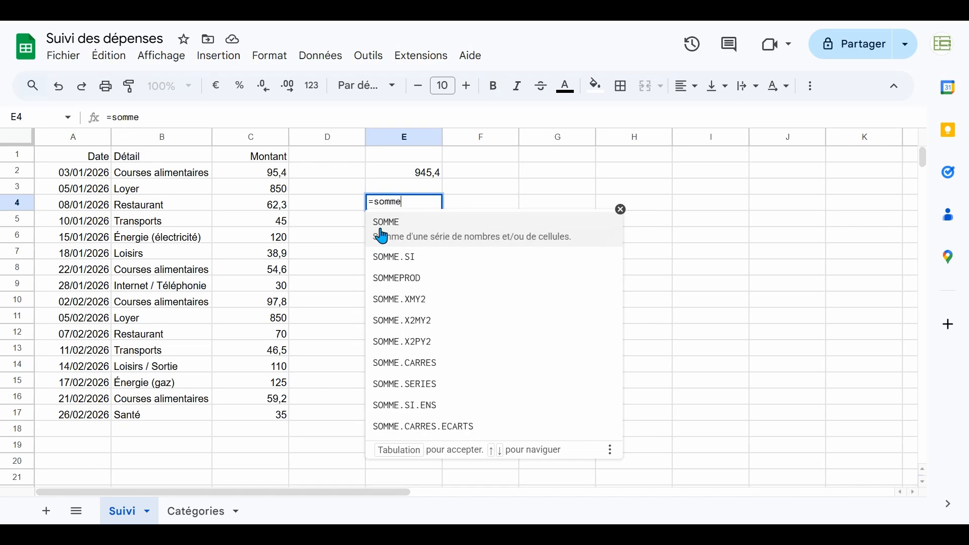
{"action": "left_click", "coordinate": [408, 228]}
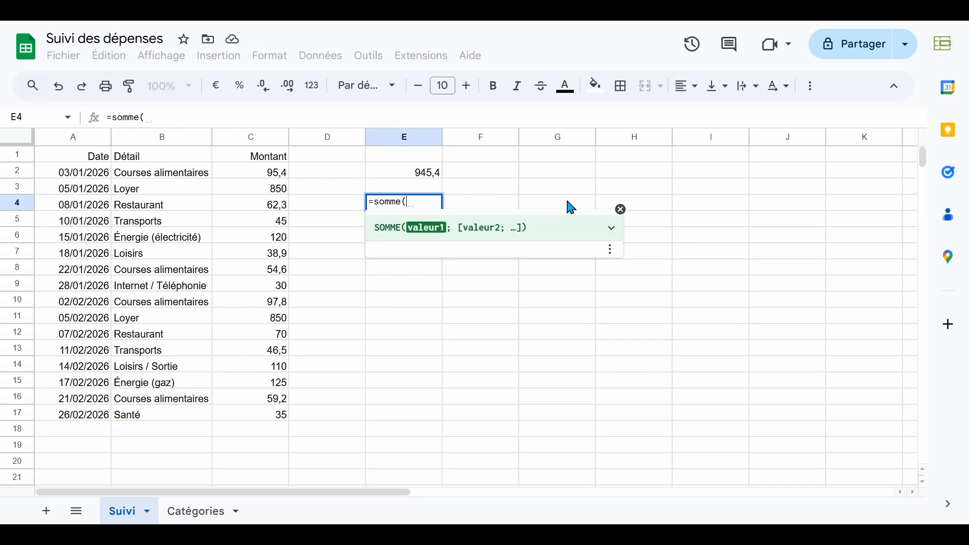
{"action": "type", "text": "1;"}
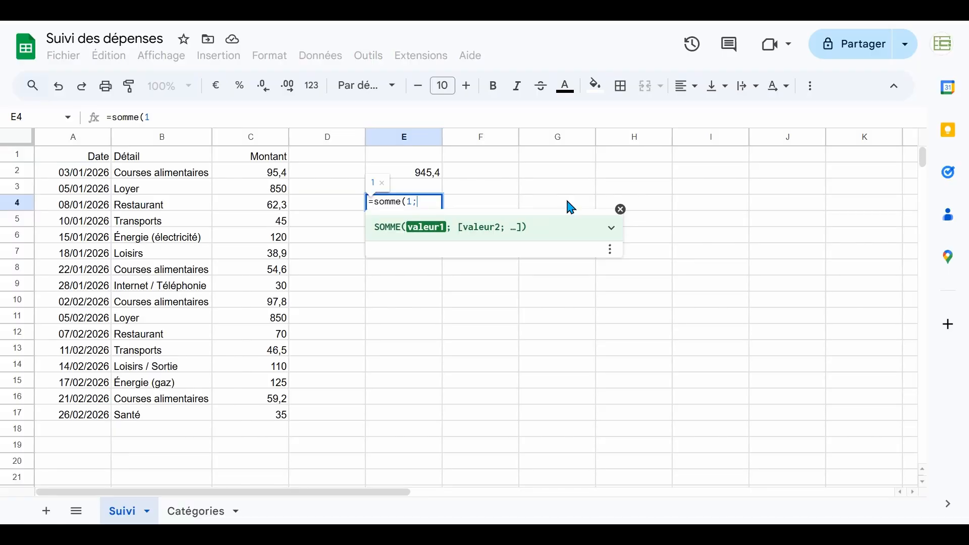
{"action": "type", "text": "2"}
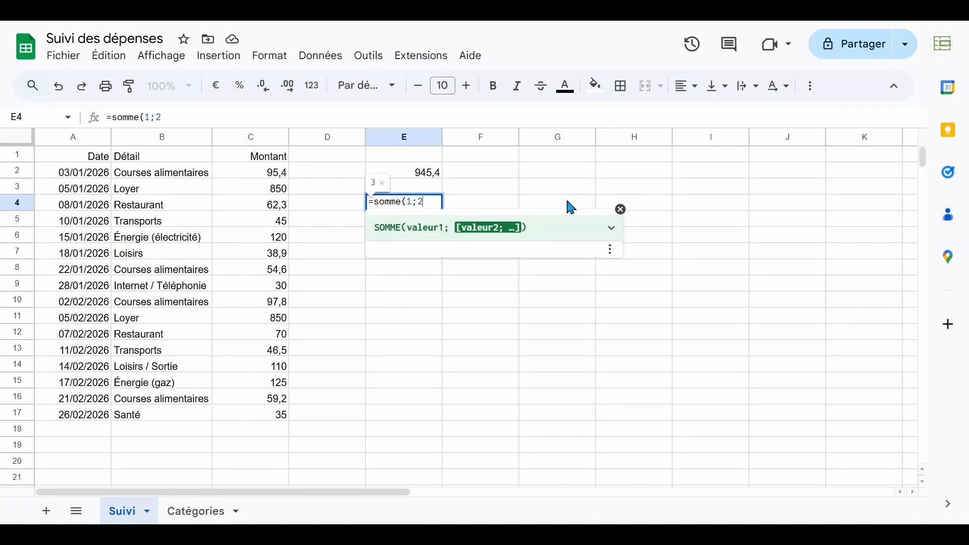
{"action": "type", "text": ")"}
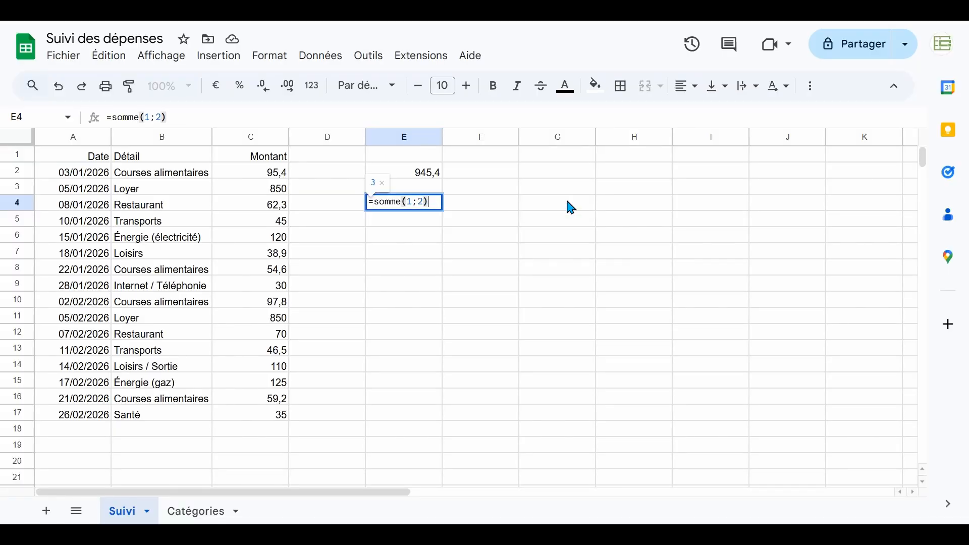
{"action": "key", "text": "Return"}
{"action": "key", "text": "Up"}
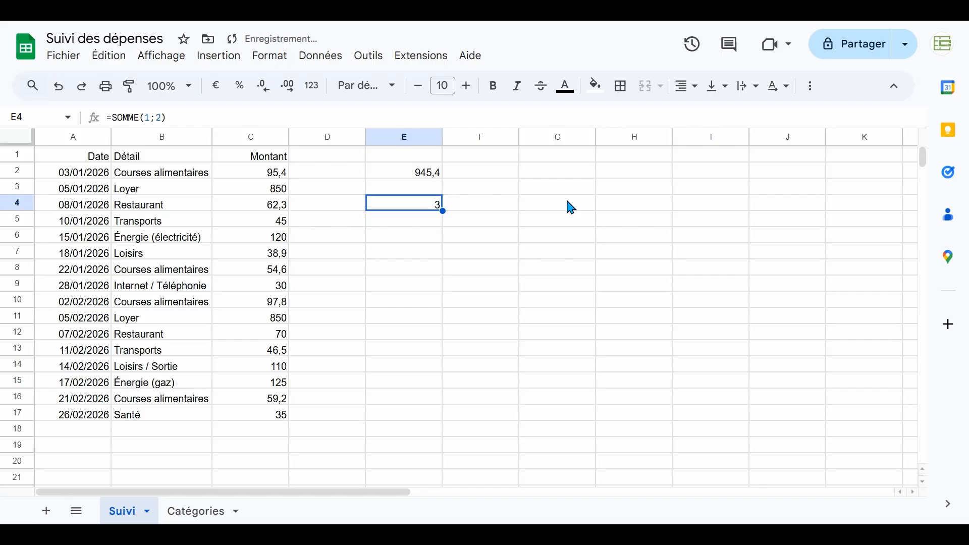
- Open the formula in E4 for editing, read the SOMME function's help and dismiss it
{"action": "double_click", "coordinate": [415, 210]}
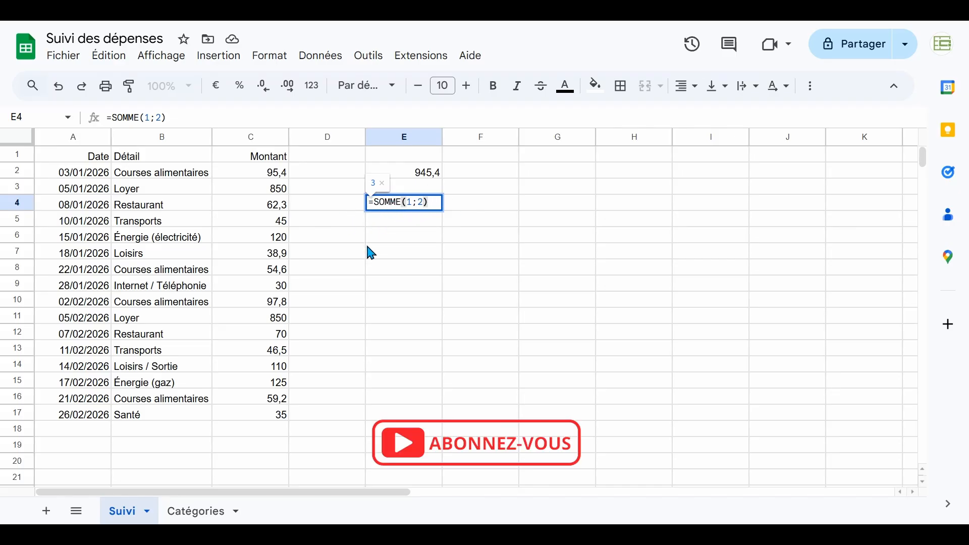
{"action": "left_click", "coordinate": [398, 201]}
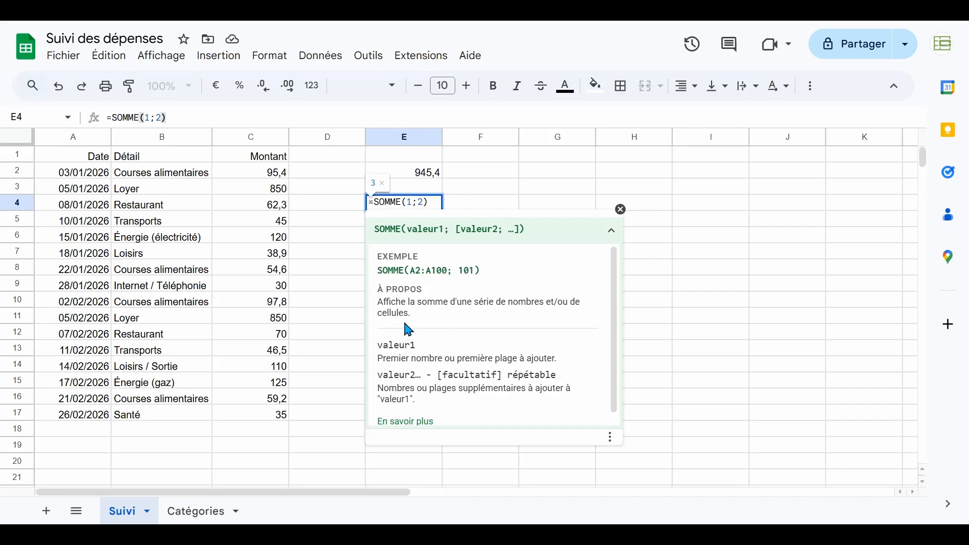
{"action": "scroll", "coordinate": [407, 353], "scroll_direction": "down", "scroll_amount": 1}
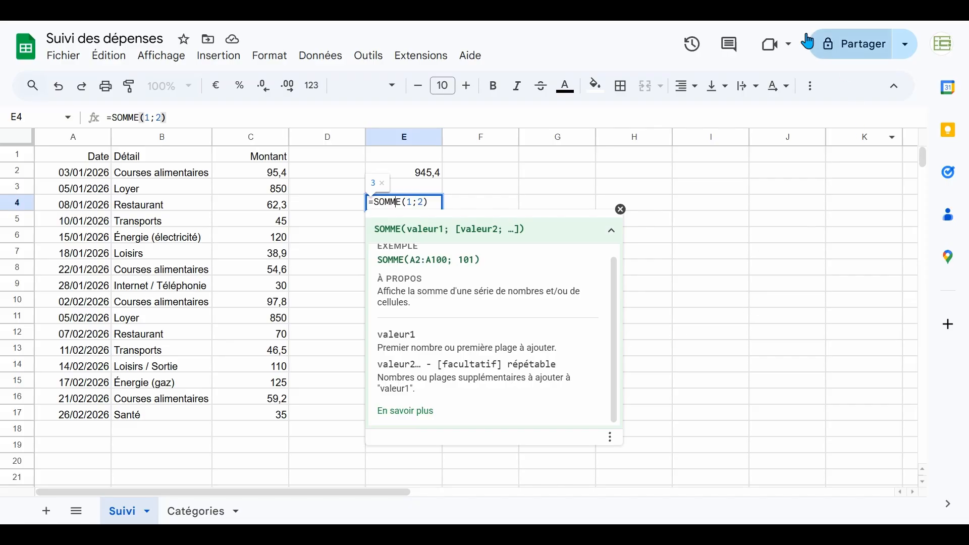
{"action": "left_click", "coordinate": [621, 210]}
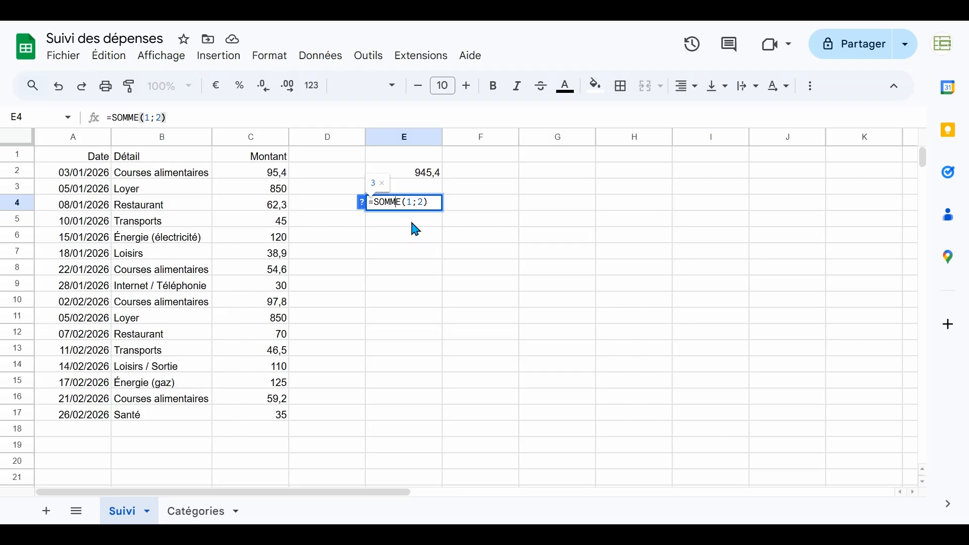
- Close the formula in E4 and clear the contents of cells E2 to E5
{"action": "key", "text": "Return"}
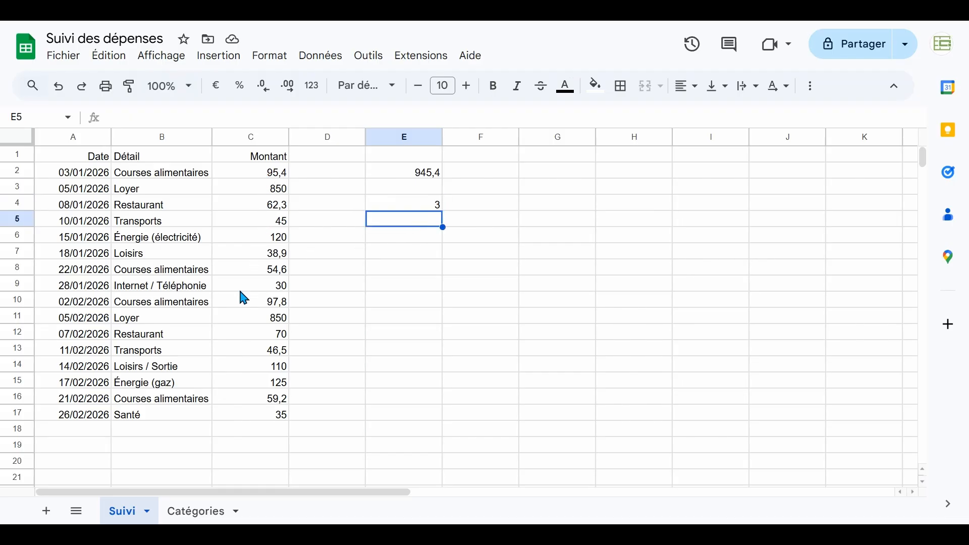
{"action": "left_click_drag", "start_coordinate": [396, 174], "coordinate": [411, 227]}
{"action": "key", "text": "Delete"}
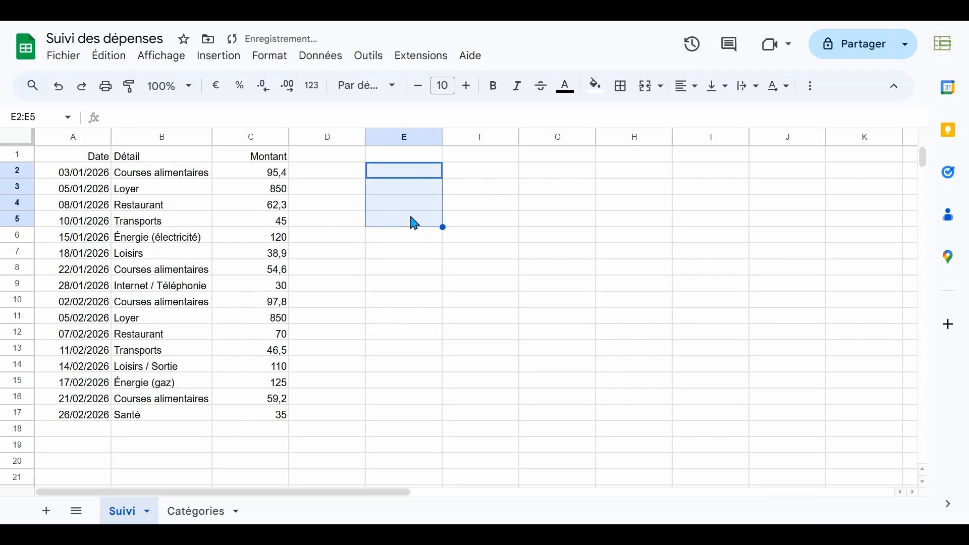
- Total all the expense amounts in cell E5 with the formula =SOMME(C2:C17) and reselect the cell
{"action": "left_click", "coordinate": [398, 217]}
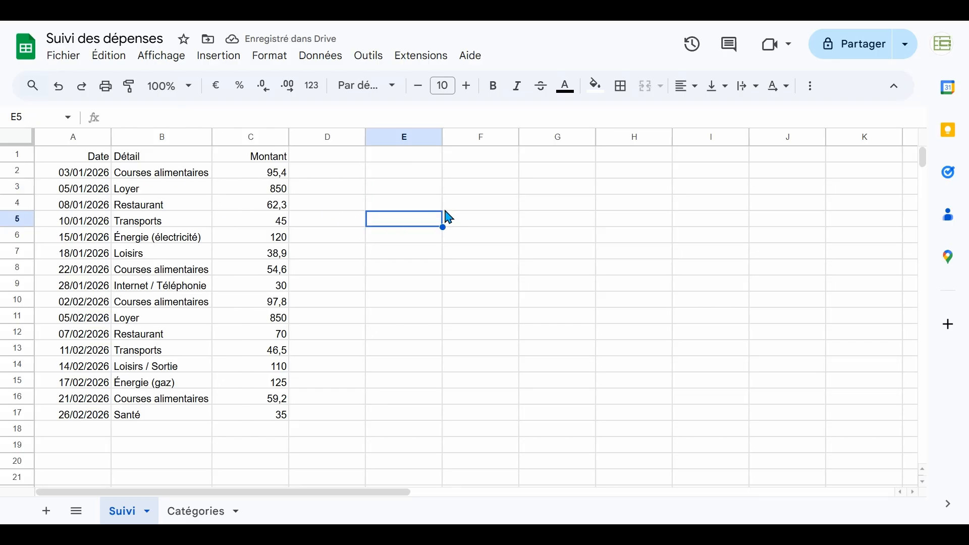
{"action": "type", "text": "=somm"}
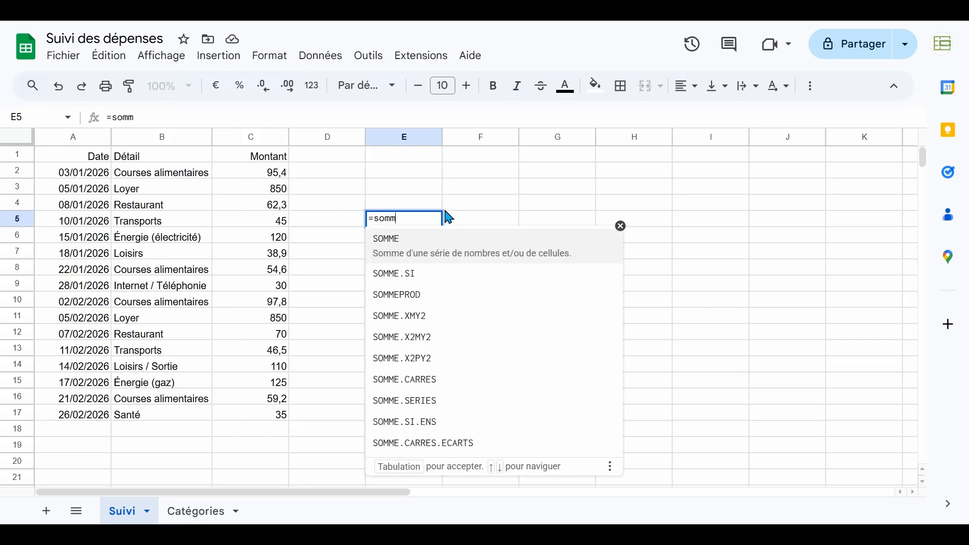
{"action": "type", "text": "e("}
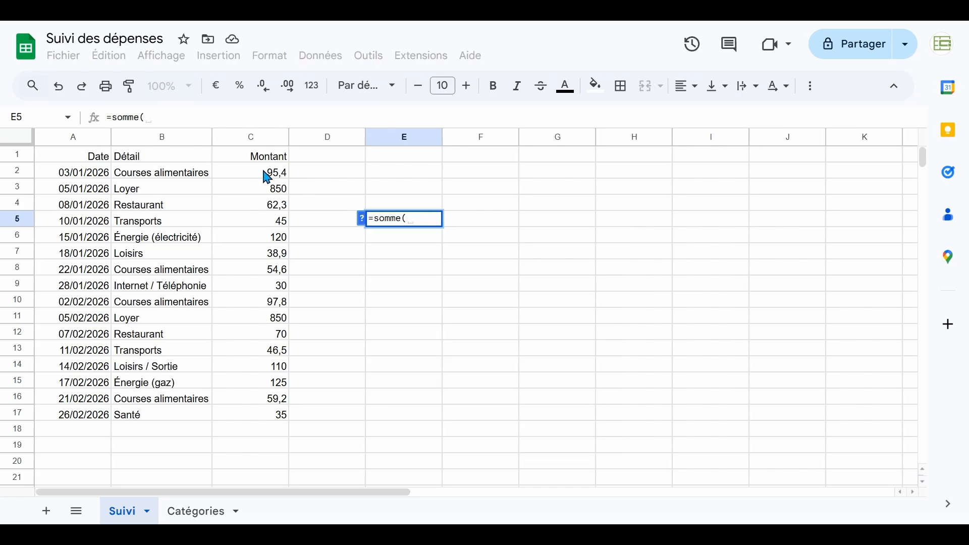
{"action": "left_click_drag", "start_coordinate": [268, 177], "coordinate": [263, 411]}
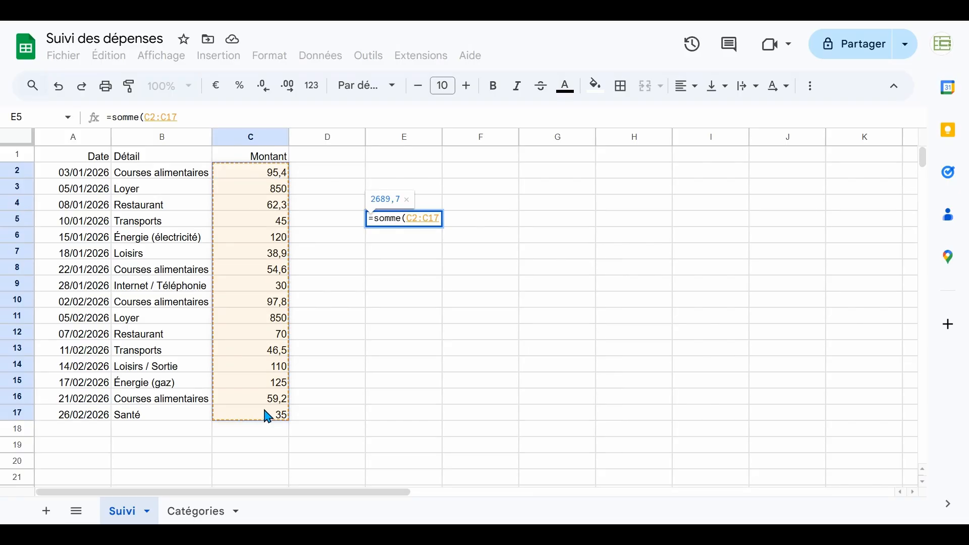
{"action": "type", "text": ")"}
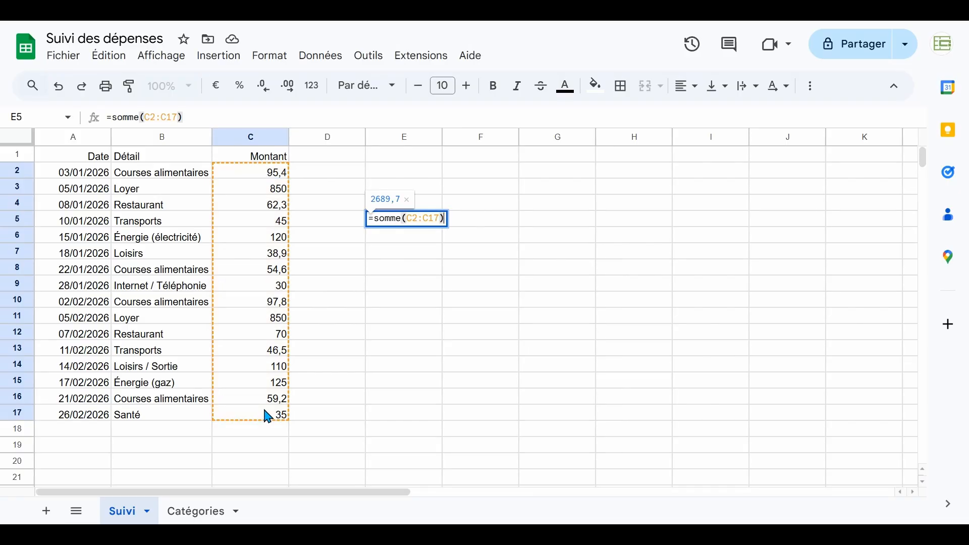
{"action": "key", "text": "Return"}
{"action": "key", "text": "Up"}
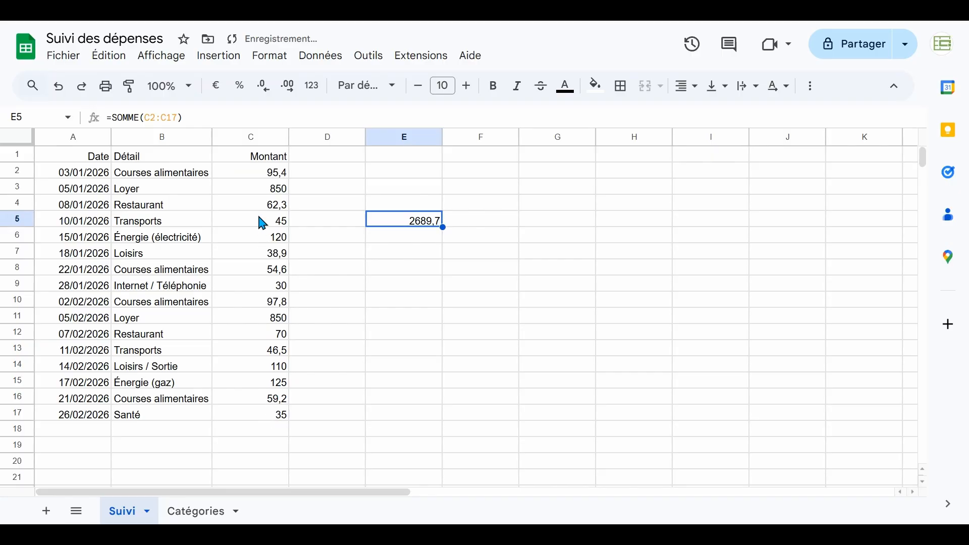
- Insert the predefined SOMME function for the amounts C2:C17 in cell C18 below them and check its formula
{"action": "left_click_drag", "start_coordinate": [257, 178], "coordinate": [254, 427]}
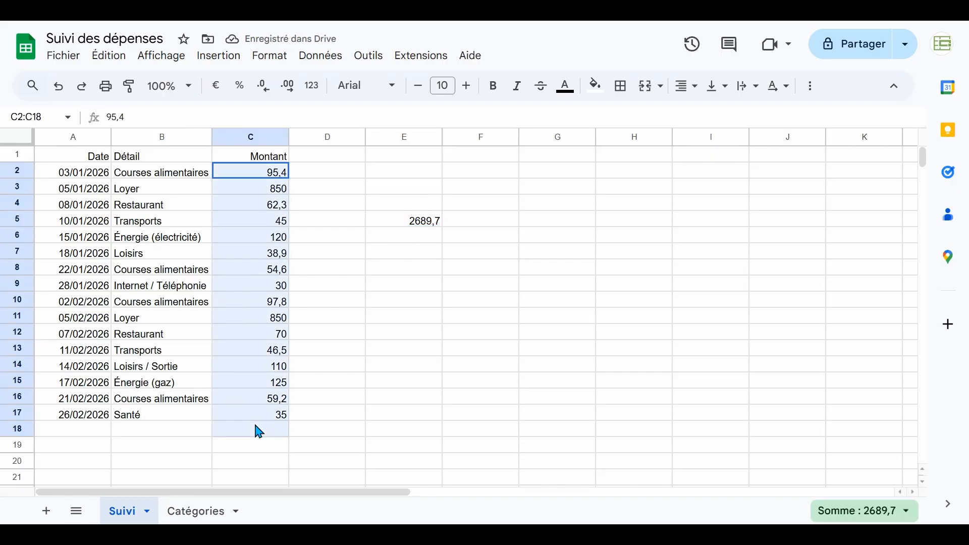
{"action": "left_click", "coordinate": [382, 368]}
{"action": "left_click_drag", "start_coordinate": [251, 169], "coordinate": [280, 417]}
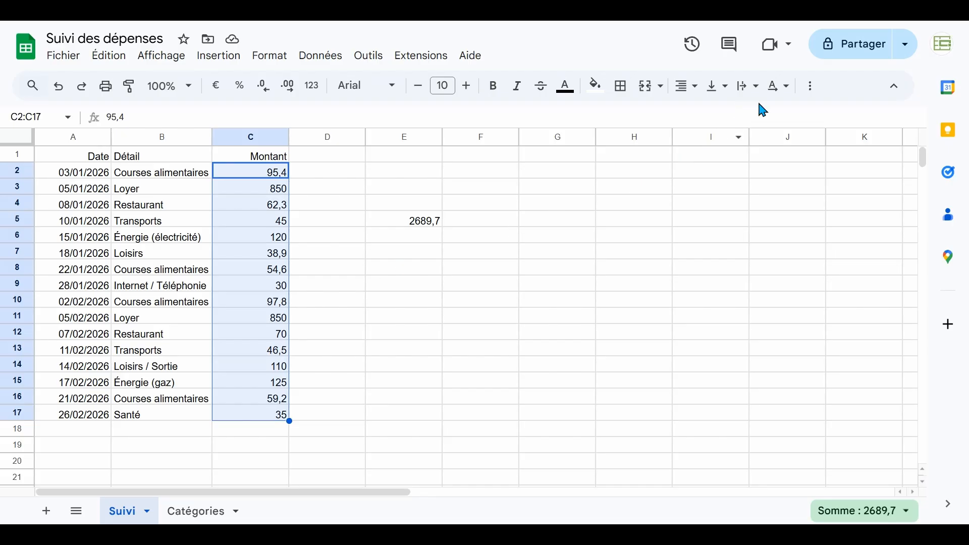
{"action": "left_click", "coordinate": [812, 86]}
{"action": "left_click", "coordinate": [811, 116]}
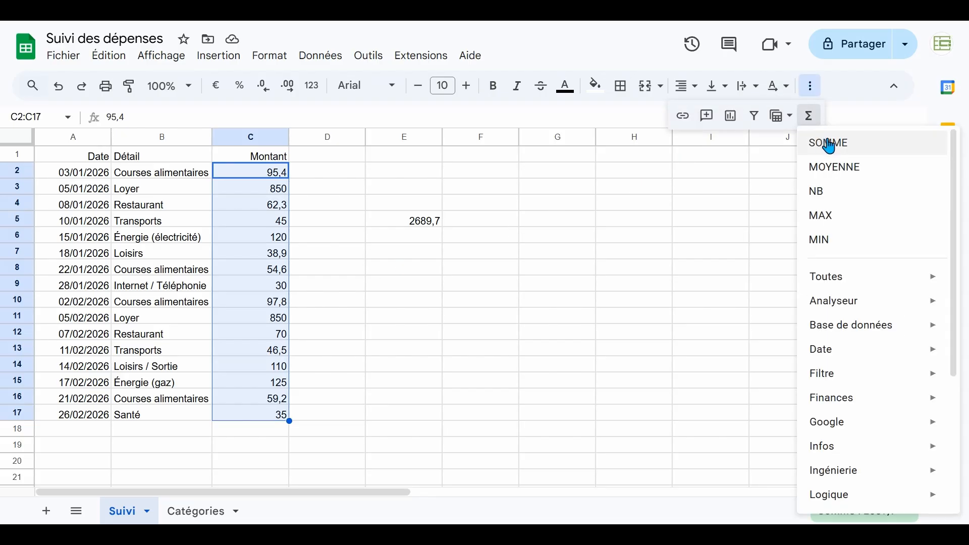
{"action": "left_click", "coordinate": [847, 144]}
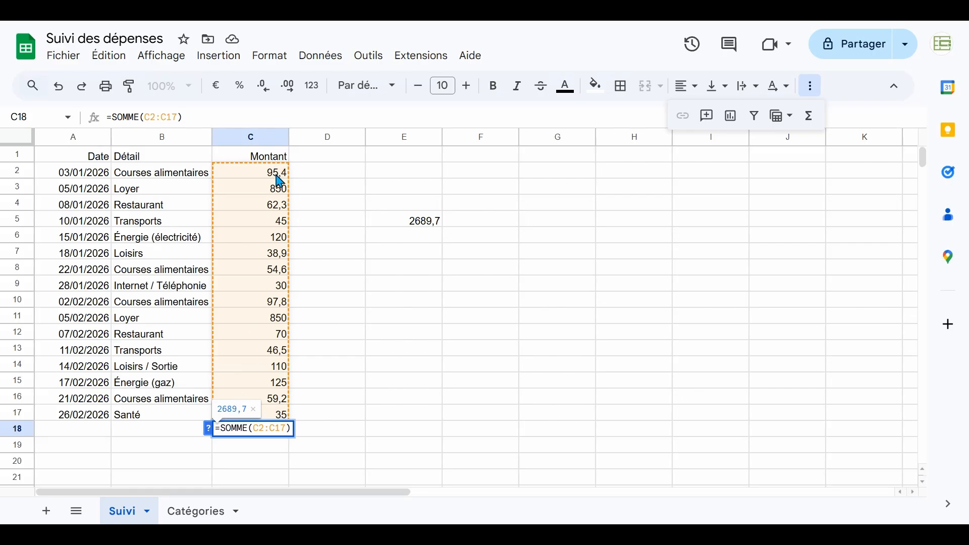
{"action": "key", "text": "Return"}
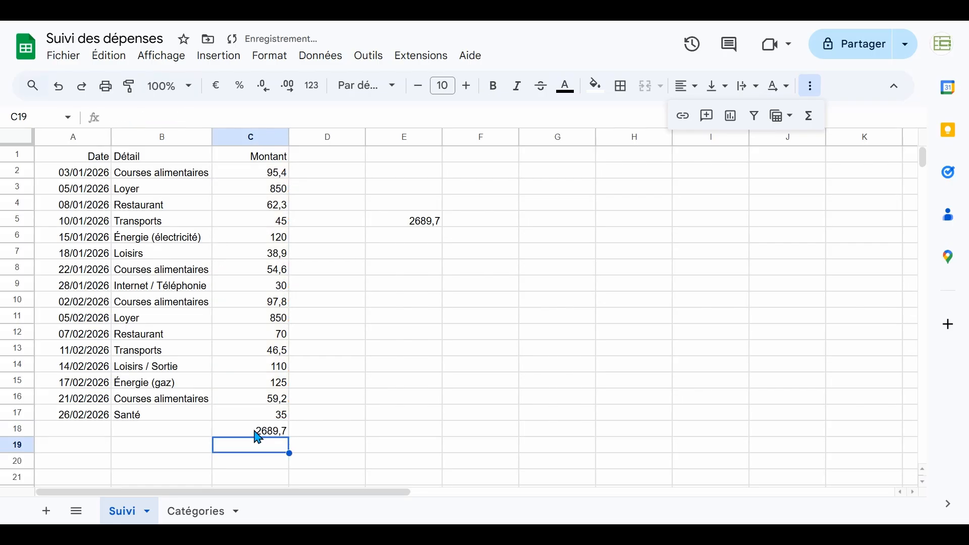
{"action": "left_click", "coordinate": [256, 432]}
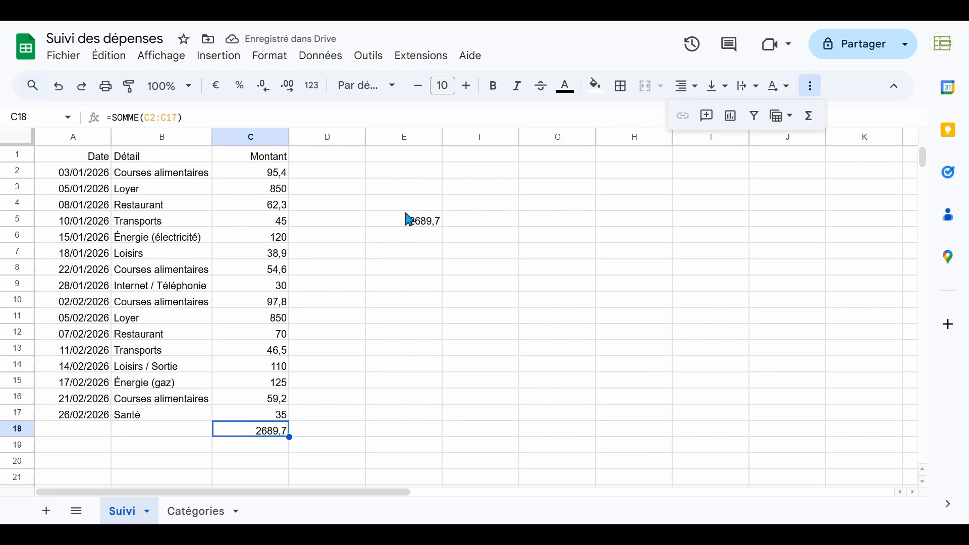
- Examine the quick statistics for the amounts C2:C17, and again with the Montant header included in the selection
{"action": "left_click_drag", "start_coordinate": [279, 180], "coordinate": [257, 422]}
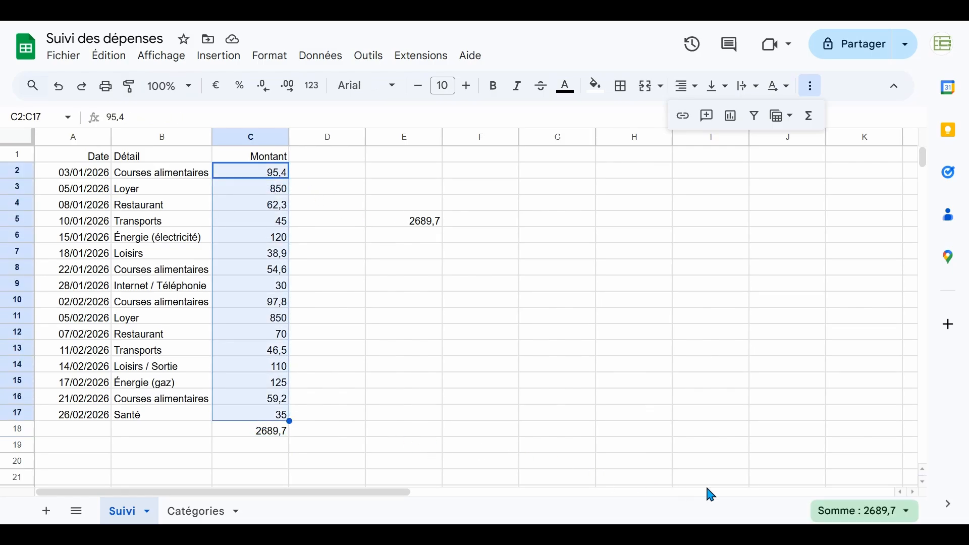
{"action": "left_click", "coordinate": [911, 515]}
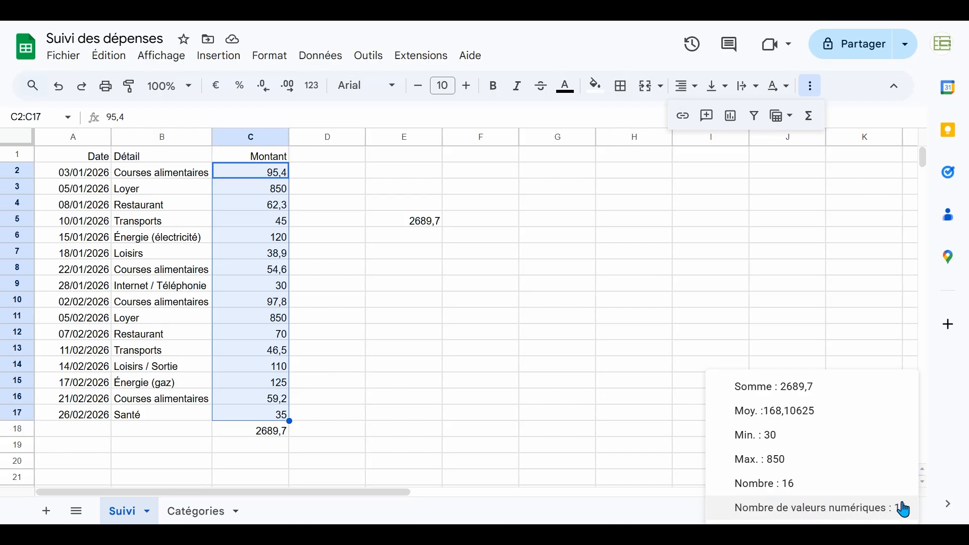
{"action": "left_click_drag", "start_coordinate": [246, 156], "coordinate": [264, 422]}
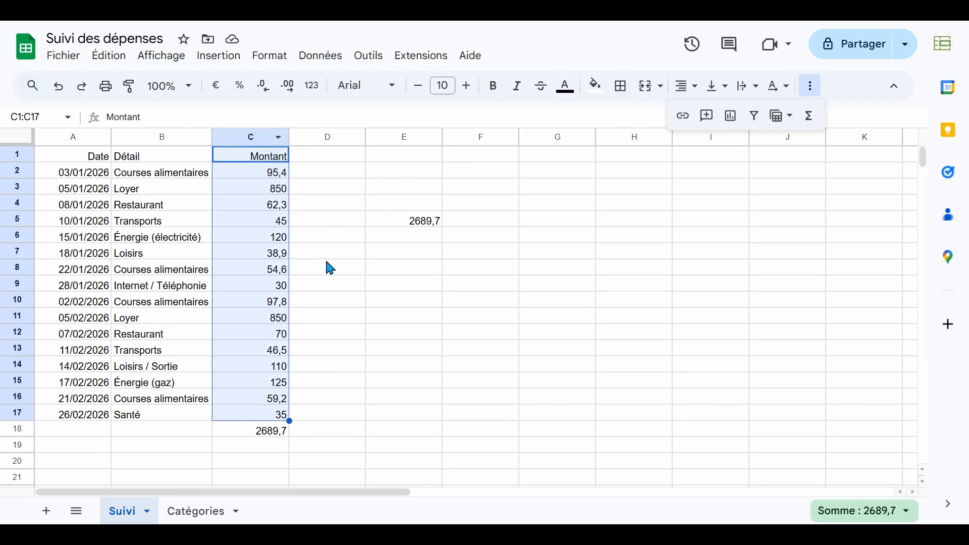
{"action": "left_click", "coordinate": [906, 511]}
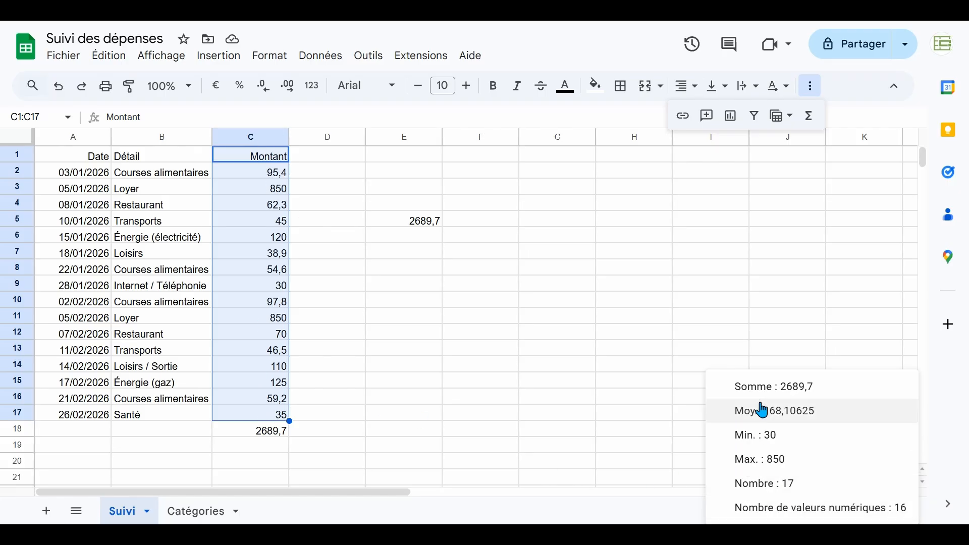
{"action": "left_click", "coordinate": [481, 269]}
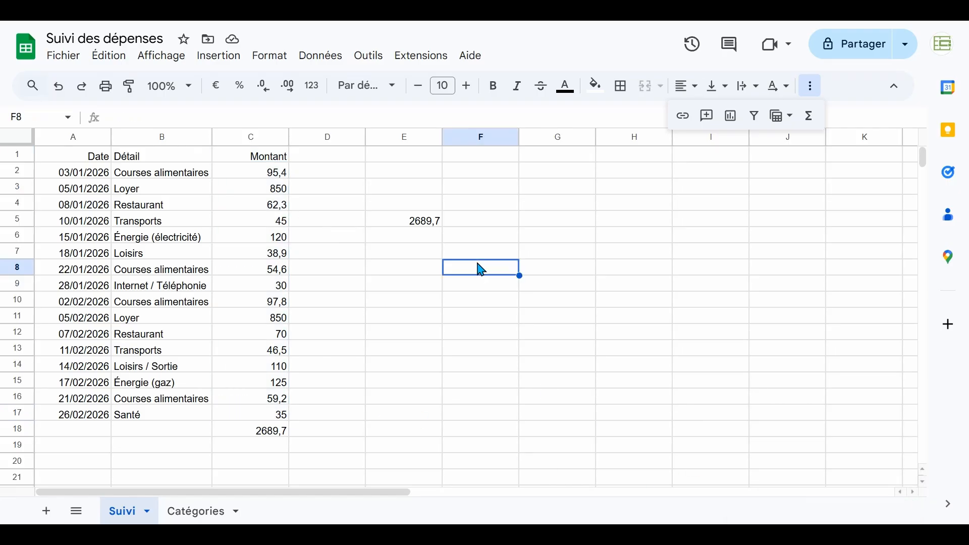
- With cell E6 selected, look through the list of available functions and dismiss it
{"action": "left_click", "coordinate": [404, 235]}
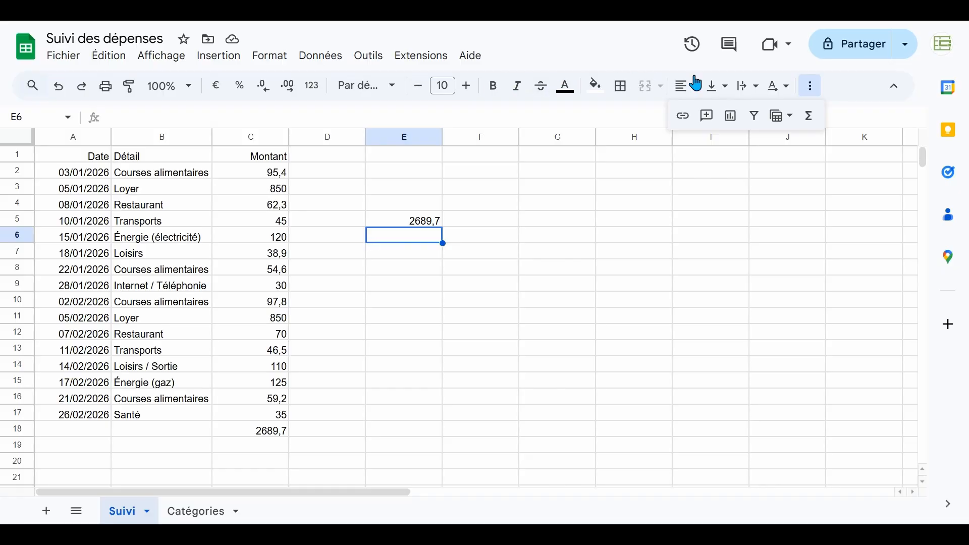
{"action": "left_click", "coordinate": [813, 87]}
{"action": "left_click", "coordinate": [814, 88]}
{"action": "left_click", "coordinate": [814, 120]}
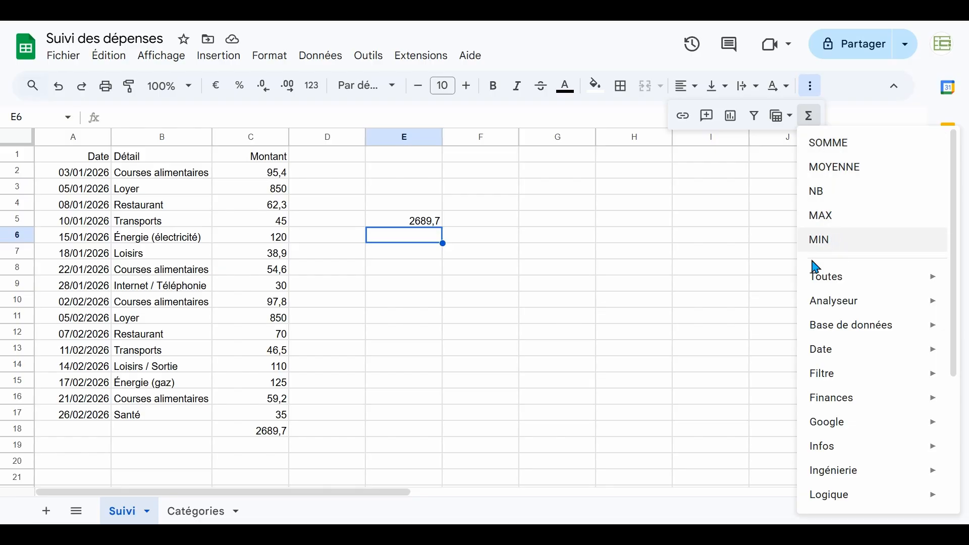
{"action": "left_click", "coordinate": [568, 283]}
- Find the largest expense in cell E7 with the formula =MAX(C2:C17) and check it against the amounts
{"action": "left_click", "coordinate": [426, 255]}
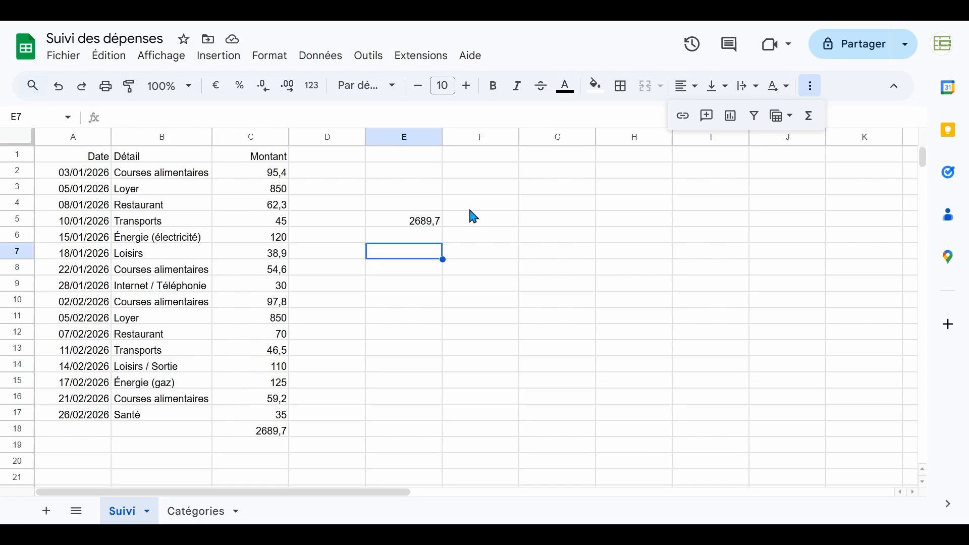
{"action": "type", "text": "="}
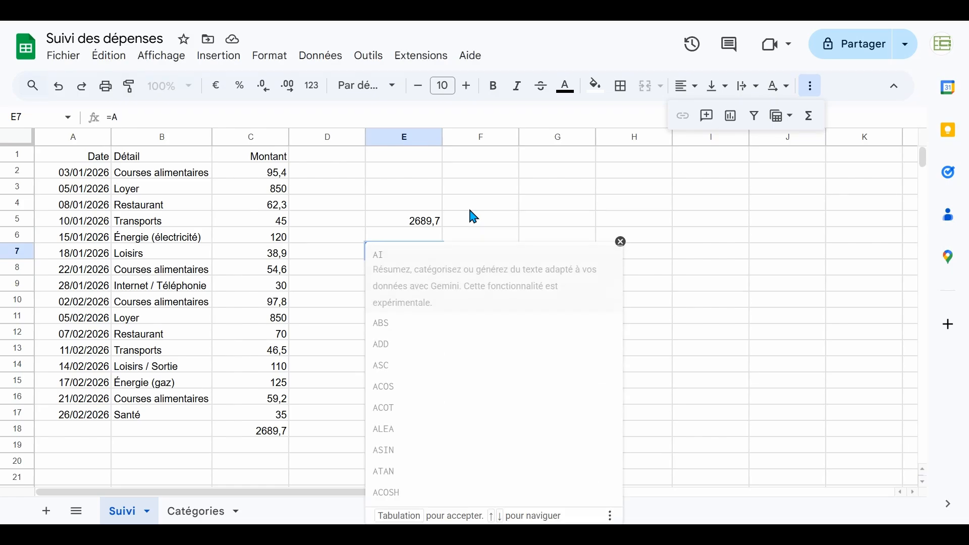
{"action": "type", "text": "MAX("}
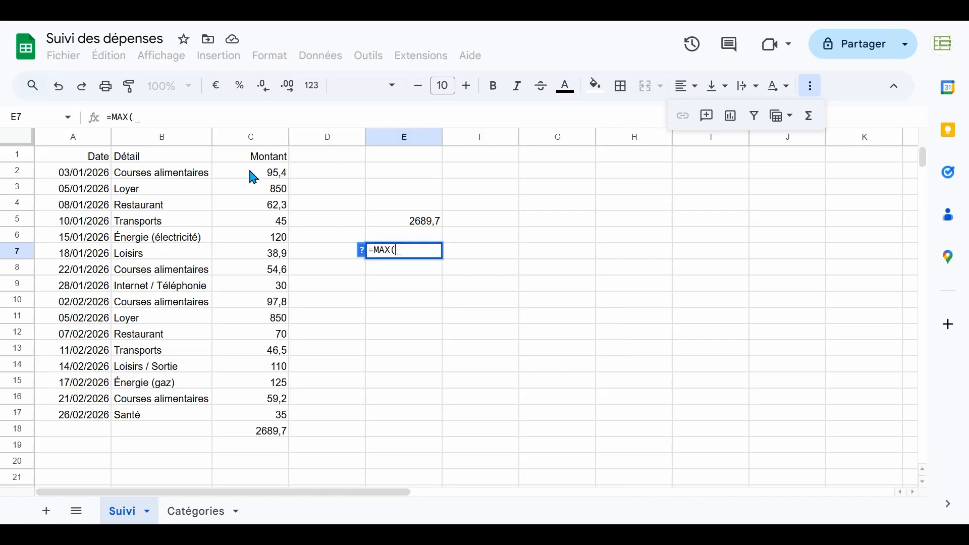
{"action": "left_click_drag", "start_coordinate": [252, 173], "coordinate": [267, 422]}
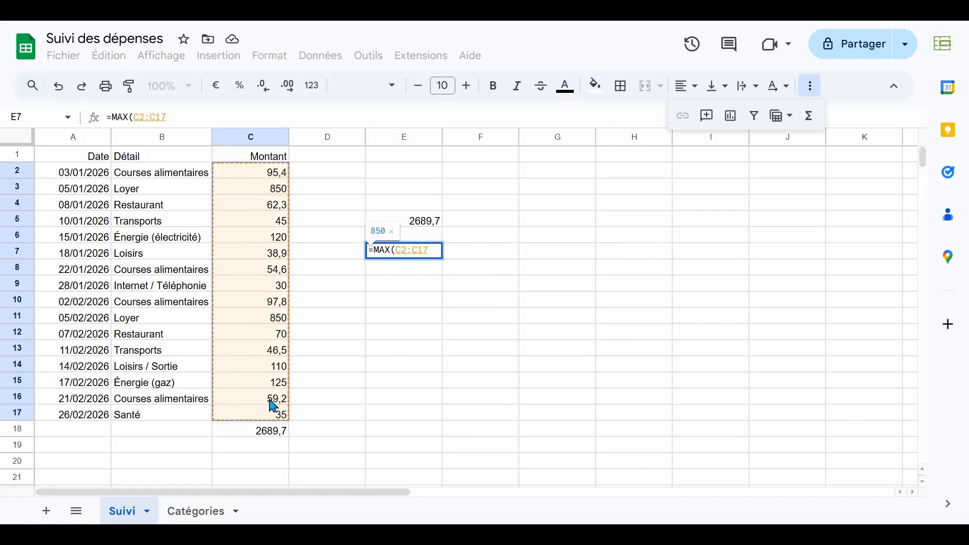
{"action": "type", "text": ")"}
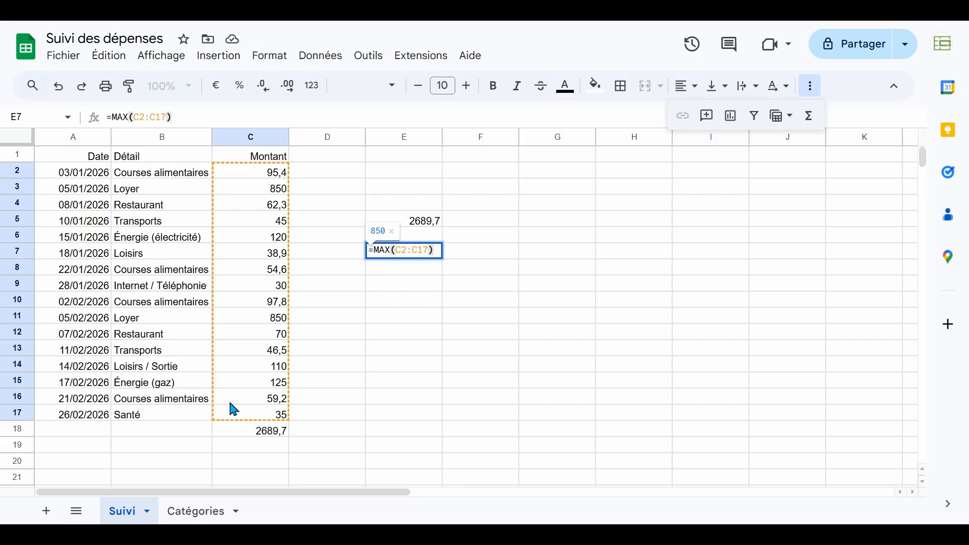
{"action": "key", "text": "Return"}
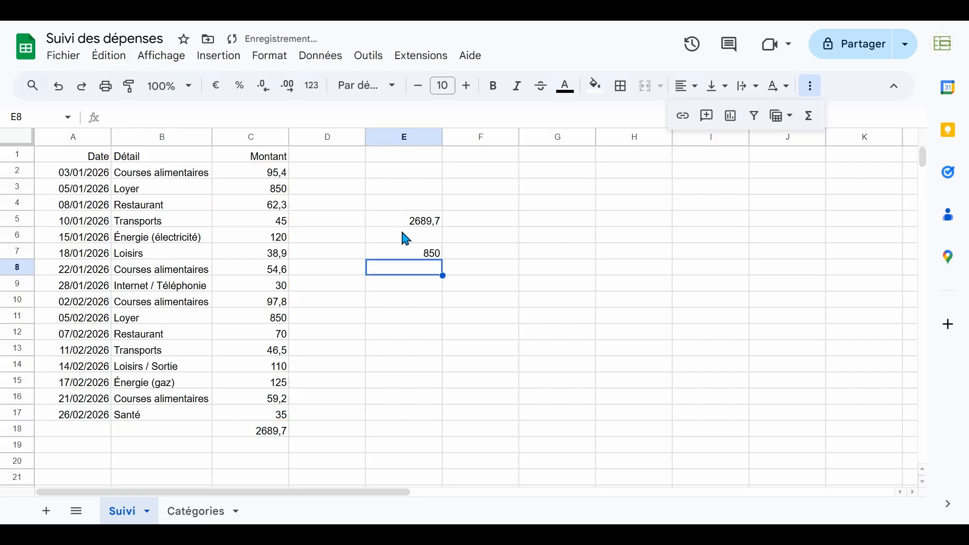
{"action": "left_click", "coordinate": [414, 257]}
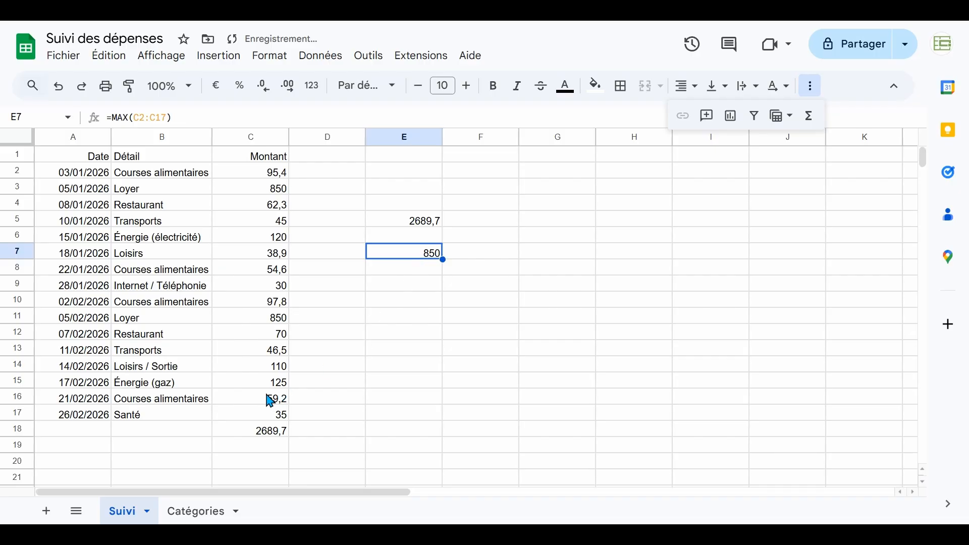
{"action": "left_click_drag", "start_coordinate": [258, 189], "coordinate": [183, 196]}
- Delete the SOMME formula in cell C18 below the amounts
{"action": "left_click", "coordinate": [265, 435]}
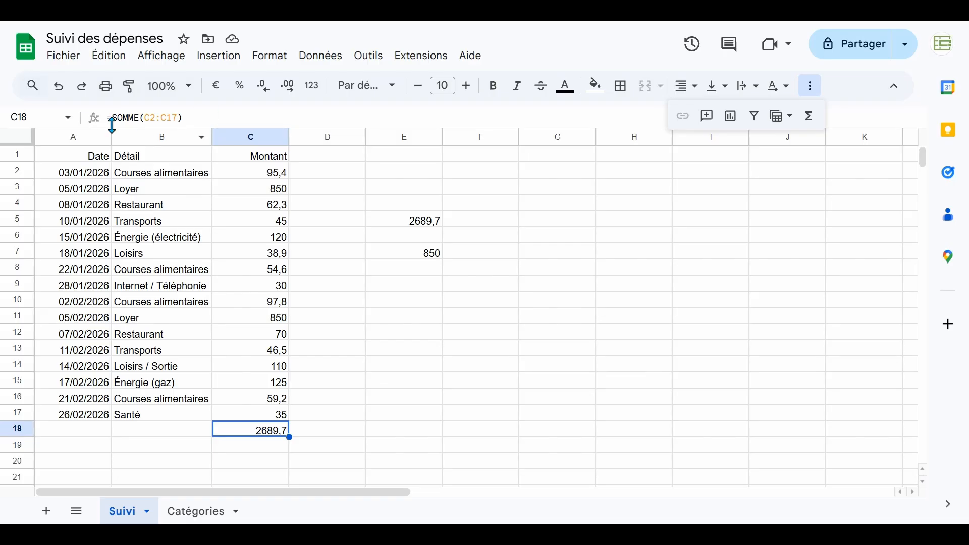
{"action": "key", "text": "Delete"}
{"action": "left_click", "coordinate": [427, 363]}
- Find the smallest expense in cell E8 with the formula =min(C2:C17)
{"action": "left_click", "coordinate": [407, 269]}
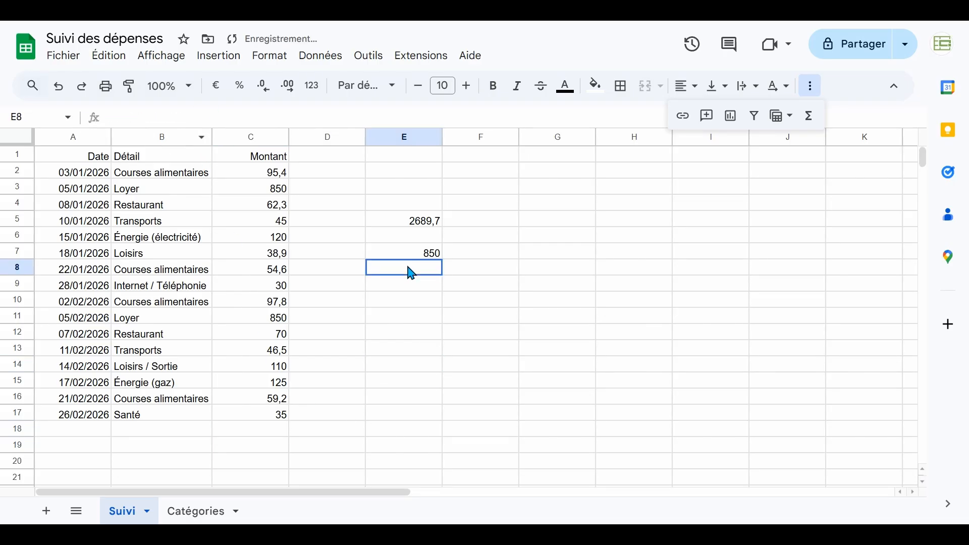
{"action": "left_click", "coordinate": [415, 254]}
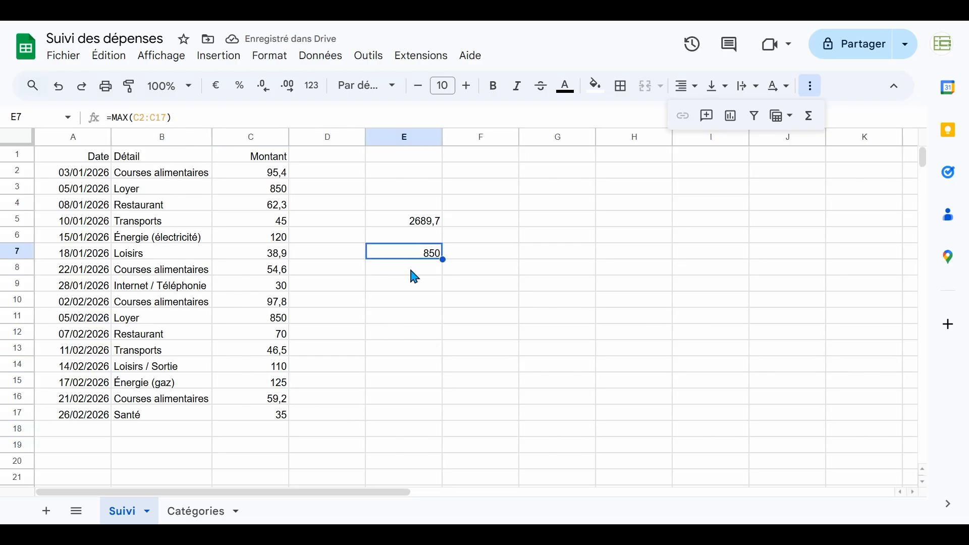
{"action": "left_click", "coordinate": [415, 268]}
{"action": "type", "text": "="}
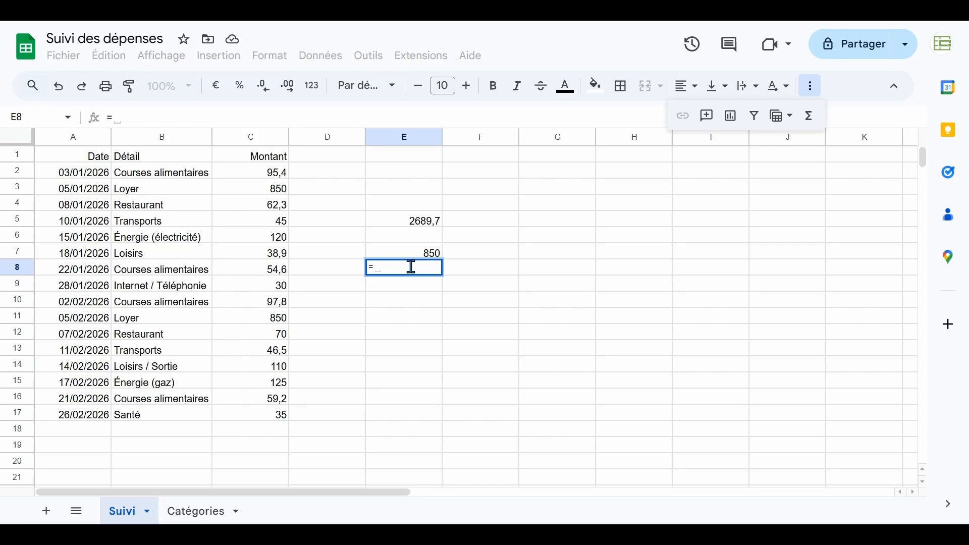
{"action": "type", "text": "min"}
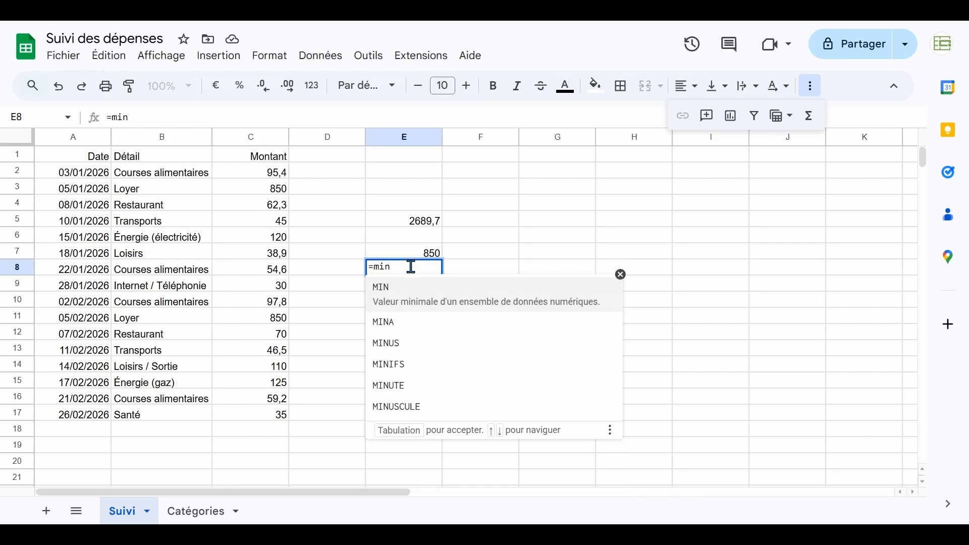
{"action": "type", "text": "("}
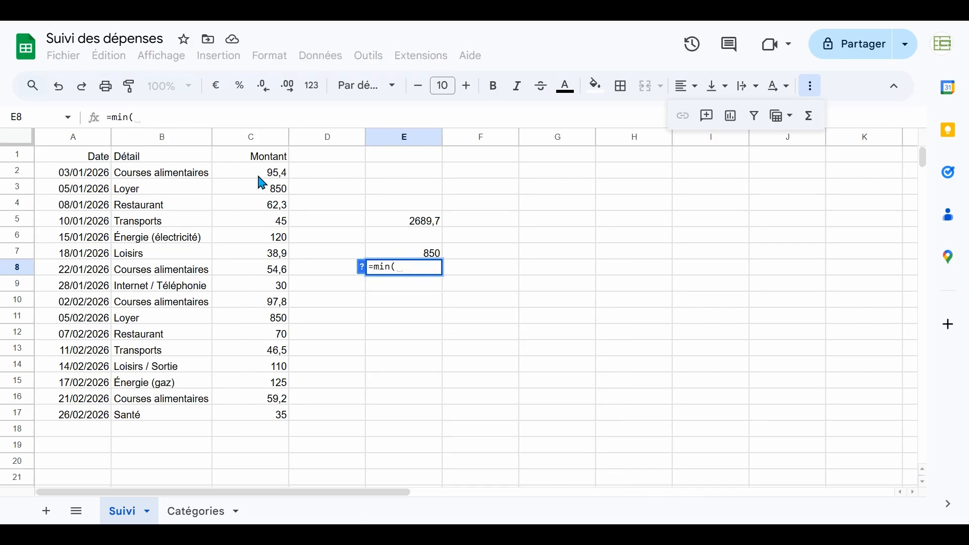
{"action": "left_click_drag", "start_coordinate": [263, 177], "coordinate": [283, 415]}
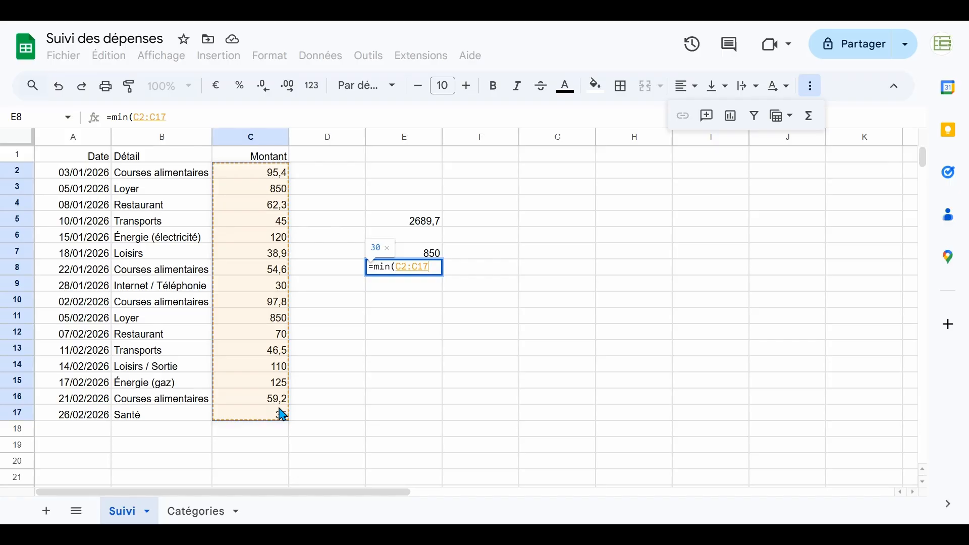
{"action": "type", "text": ")"}
{"action": "key", "text": "Return"}
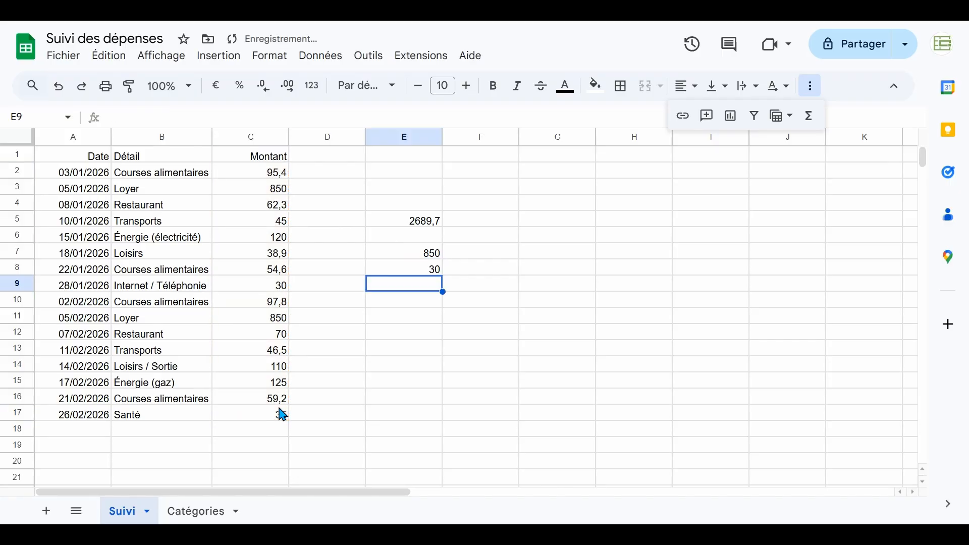
- Check the minimum in E8 against the Internet / Téléphonie amount in row 9
{"action": "left_click", "coordinate": [404, 274]}
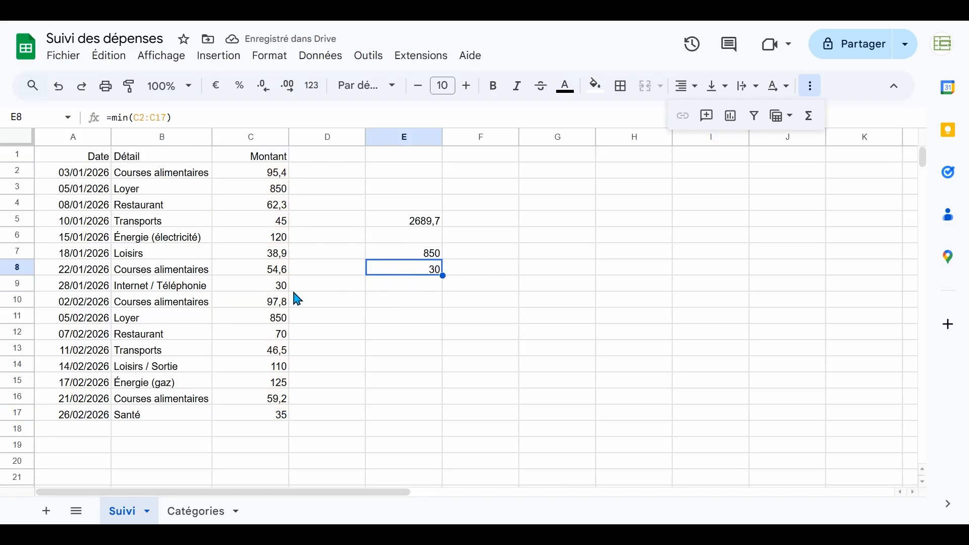
{"action": "mouse_move", "coordinate": [281, 286]}
{"action": "left_mouse_down"}
{"action": "mouse_move", "coordinate": [173, 293]}
{"action": "mouse_move", "coordinate": [193, 296]}
{"action": "left_mouse_up"}
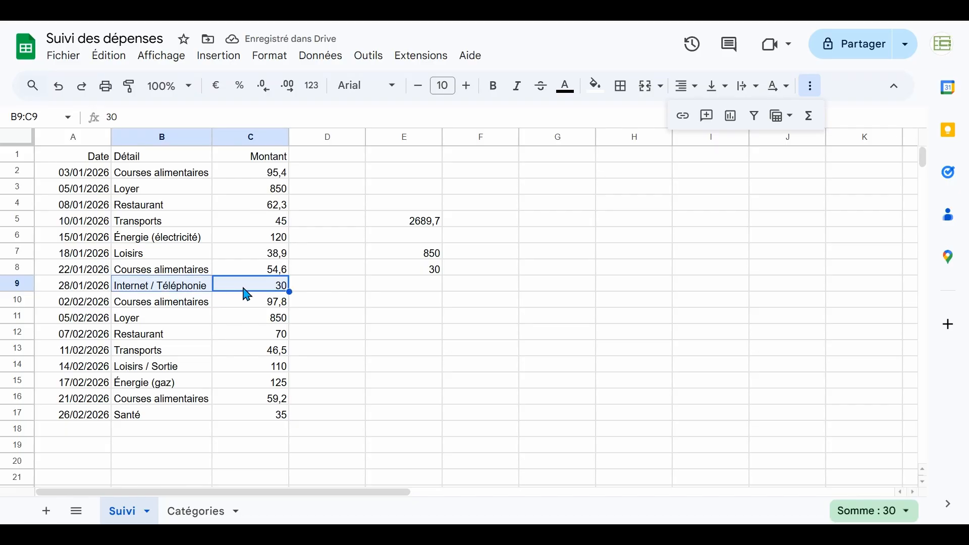
{"action": "left_click", "coordinate": [430, 257]}
{"action": "left_click", "coordinate": [430, 268]}
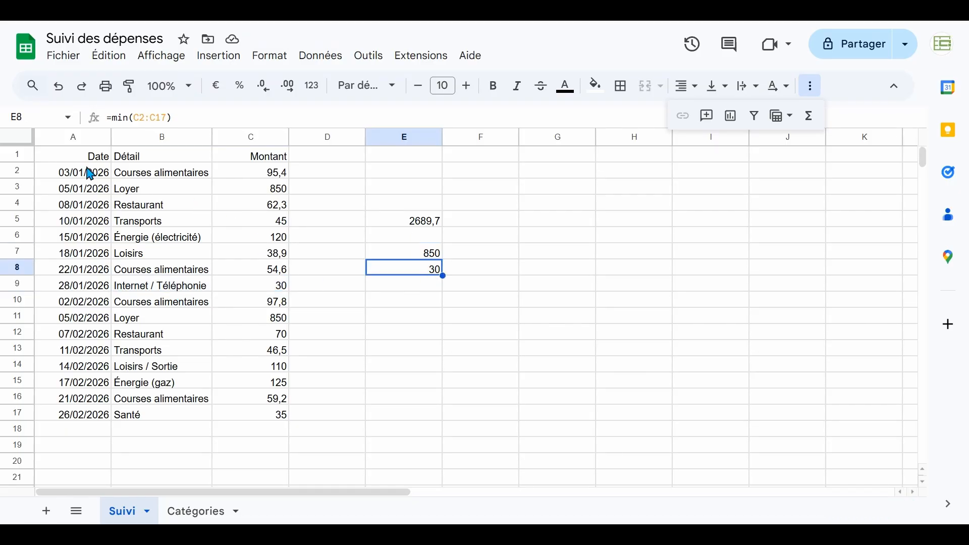
- Clear the trial formulas from the range E3:E12 beside the expense list
{"action": "left_click_drag", "start_coordinate": [86, 171], "coordinate": [278, 419]}
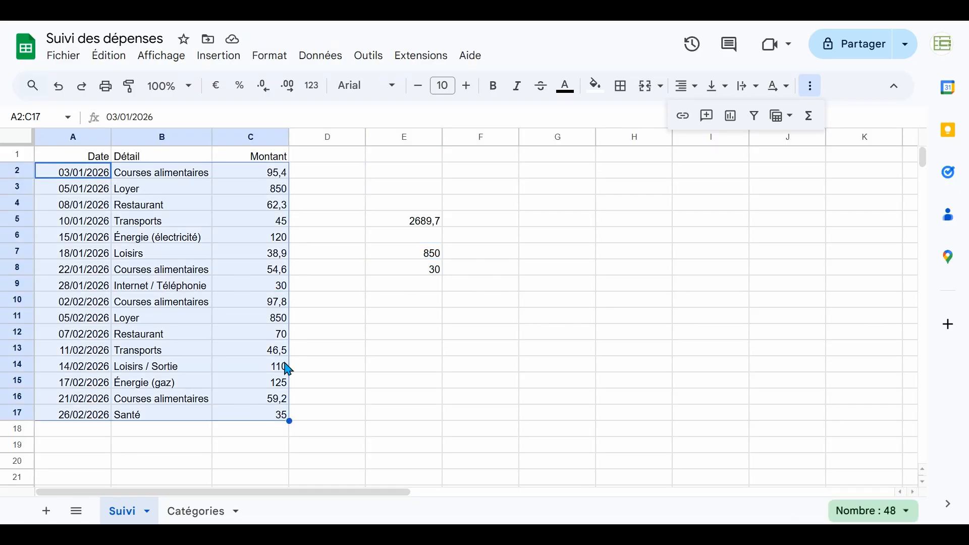
{"action": "left_click_drag", "start_coordinate": [414, 192], "coordinate": [417, 335]}
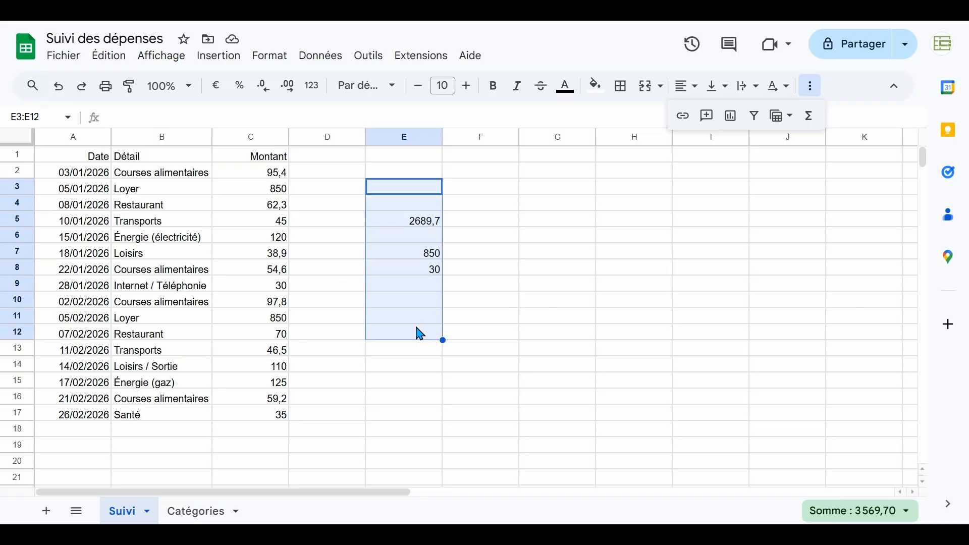
{"action": "key", "text": "Delete"}
{"action": "left_click", "coordinate": [331, 238]}
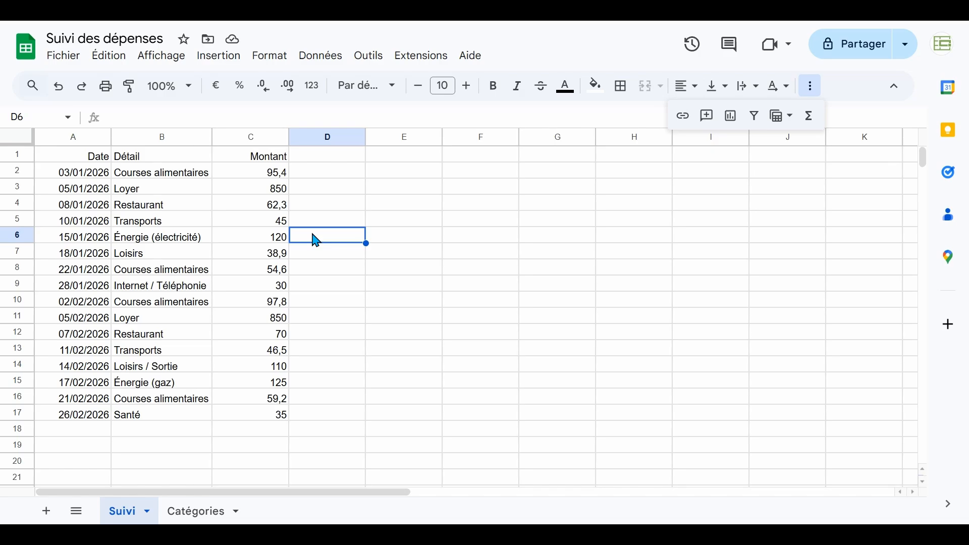
- Rename the amounts header in cell C1 as Dépenses
{"action": "left_click", "coordinate": [231, 158]}
{"action": "type", "text": "D"}
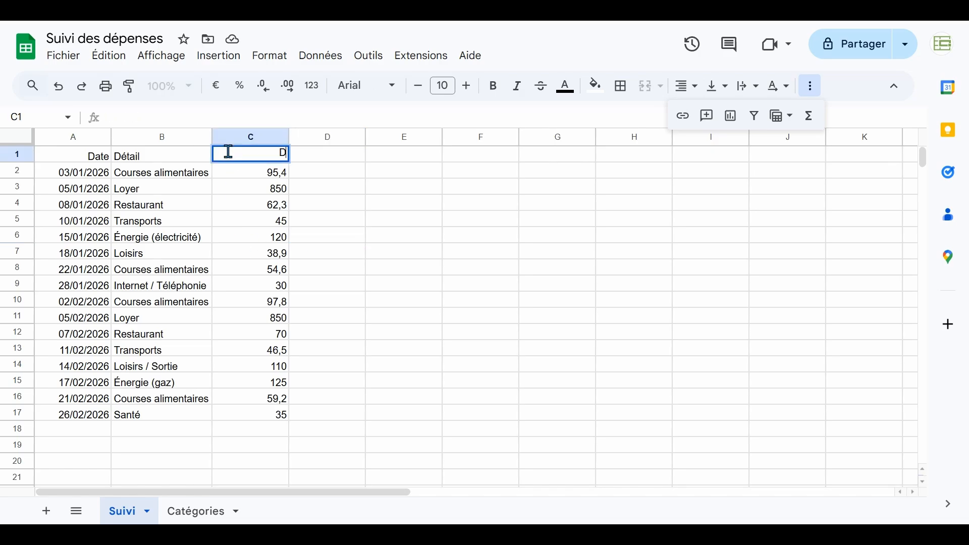
{"action": "type", "text": "épenses"}
{"action": "key", "text": "Return"}
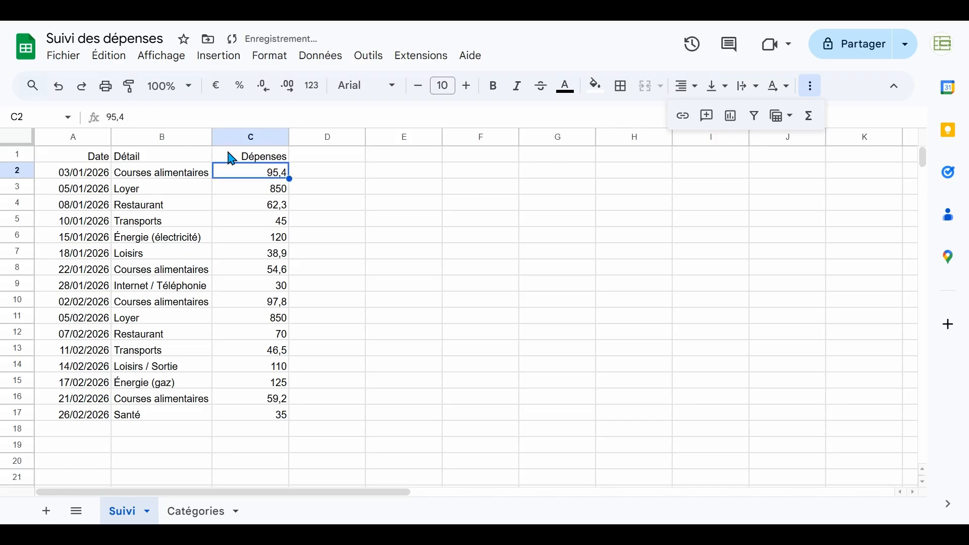
- Insert an empty column just before the Dépenses column and head it Revenus in C1
{"action": "left_click", "coordinate": [246, 137]}
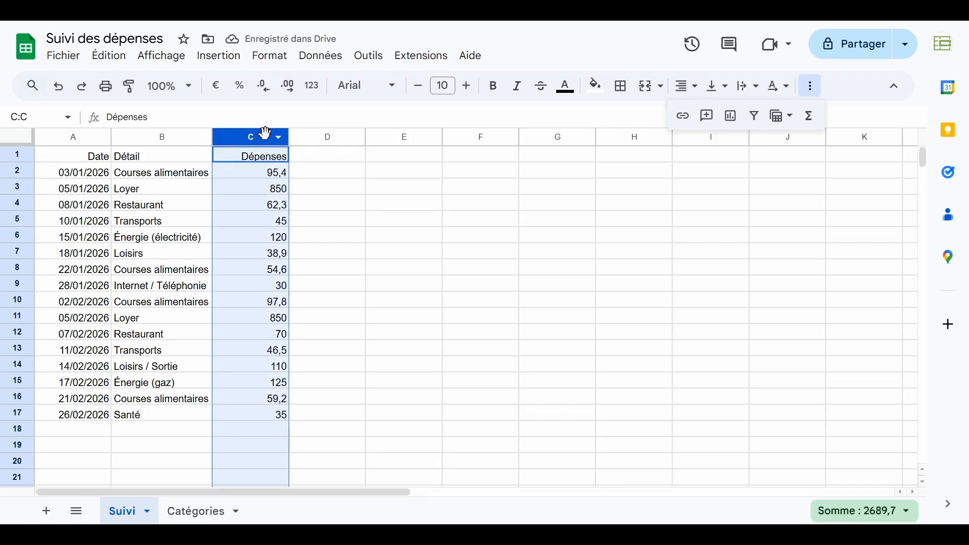
{"action": "right_click", "coordinate": [258, 135]}
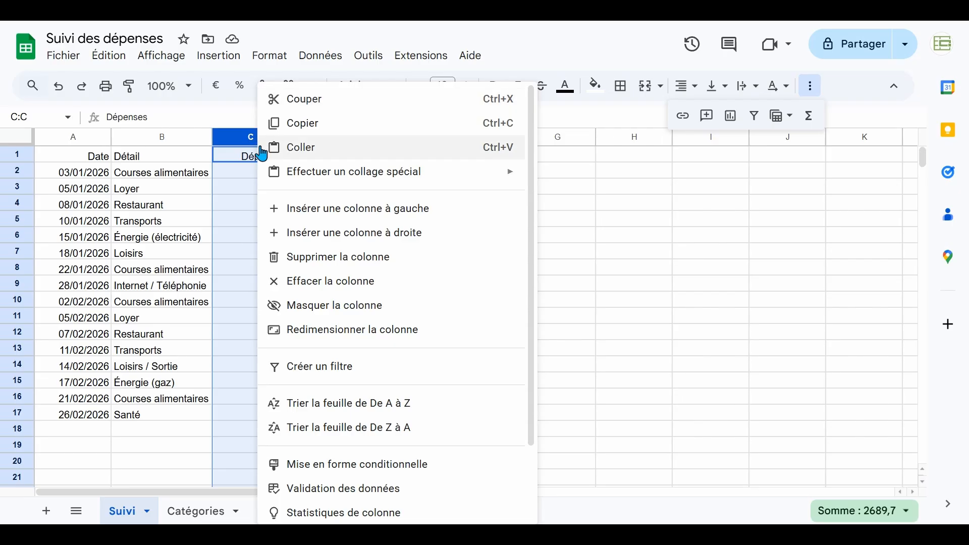
{"action": "left_click", "coordinate": [331, 215]}
{"action": "left_click", "coordinate": [251, 156]}
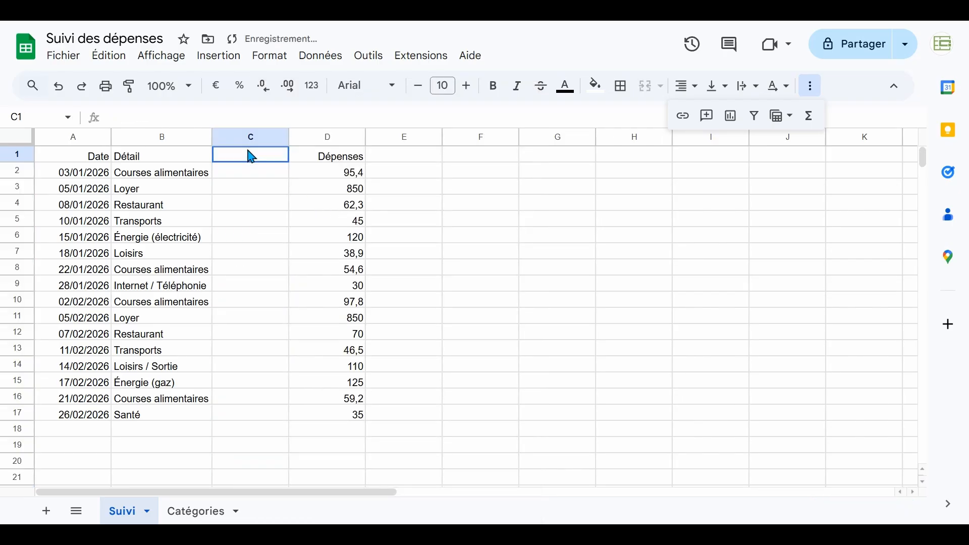
{"action": "type", "text": "Revenus"}
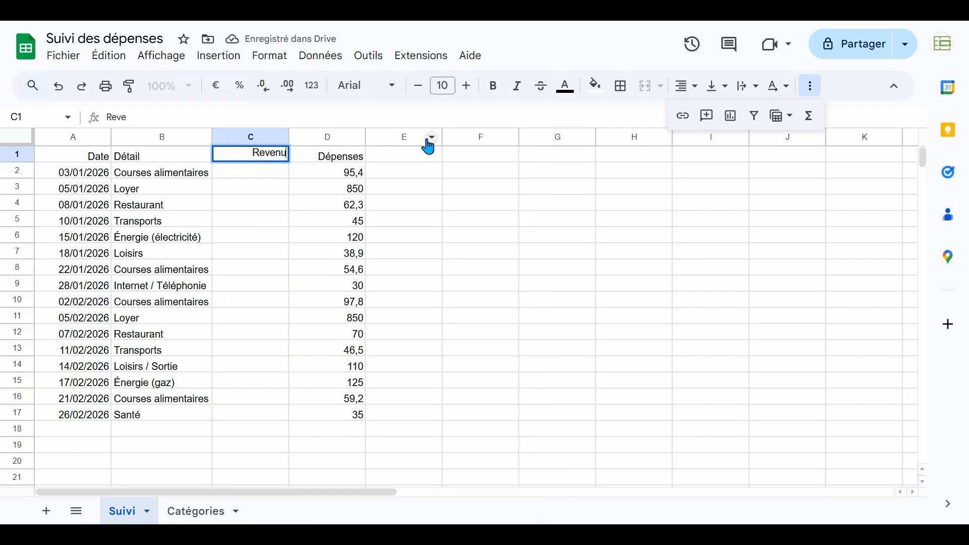
{"action": "key", "text": "Return"}
- Add the header Catégories in cell E1, next to Dépenses
{"action": "key", "text": "Up"}
{"action": "key", "text": "Right"}
{"action": "key", "text": "Right"}
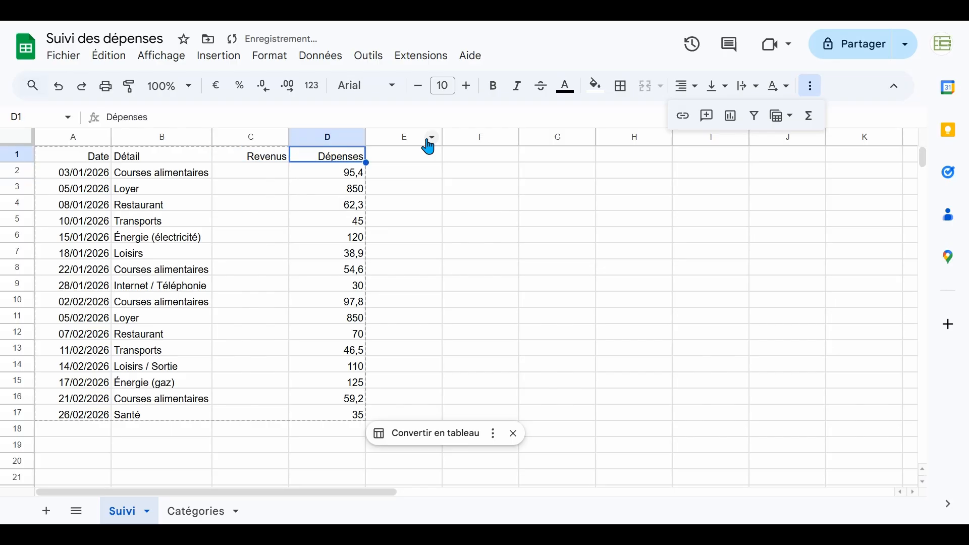
{"action": "type", "text": "C"}
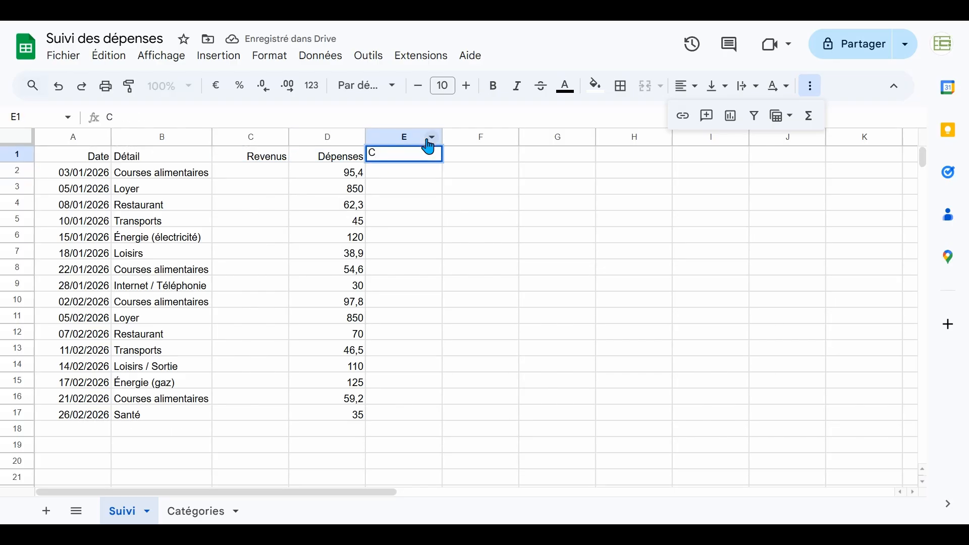
{"action": "type", "text": "atégories"}
{"action": "key", "text": "Return"}
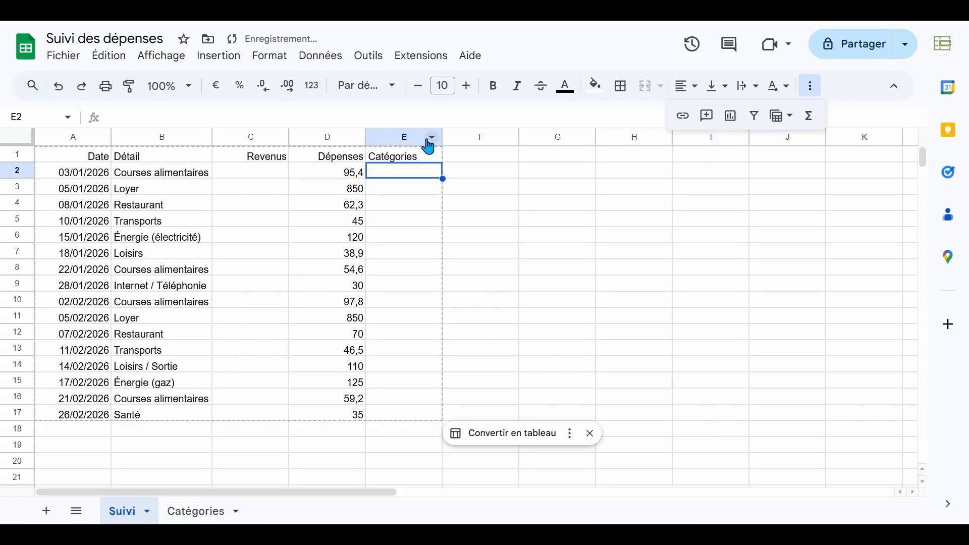
- Add the singular header Type in cell F1, next to Catégories
{"action": "key", "text": "Up"}
{"action": "key", "text": "Right"}
{"action": "type", "text": "Tye"}
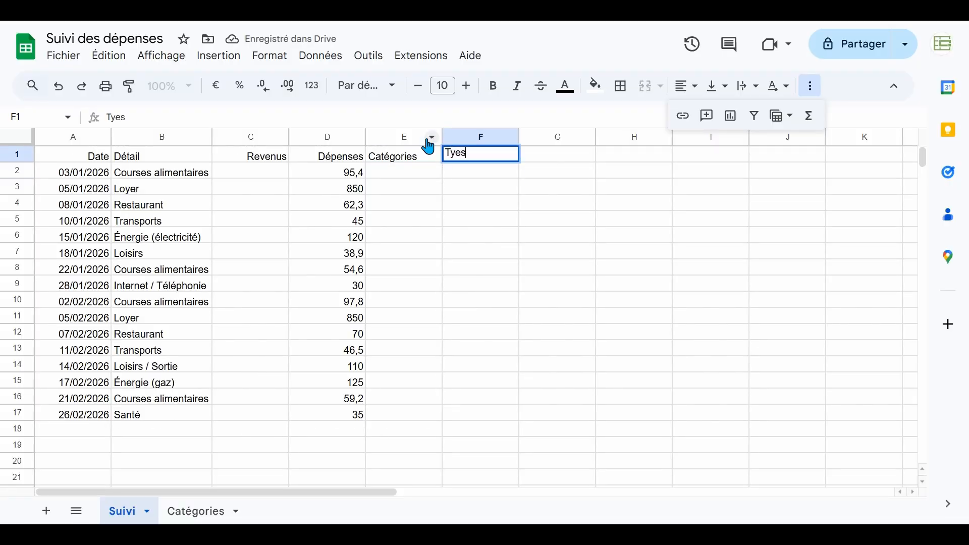
{"action": "type", "text": "pes"}
{"action": "key", "text": "Return"}
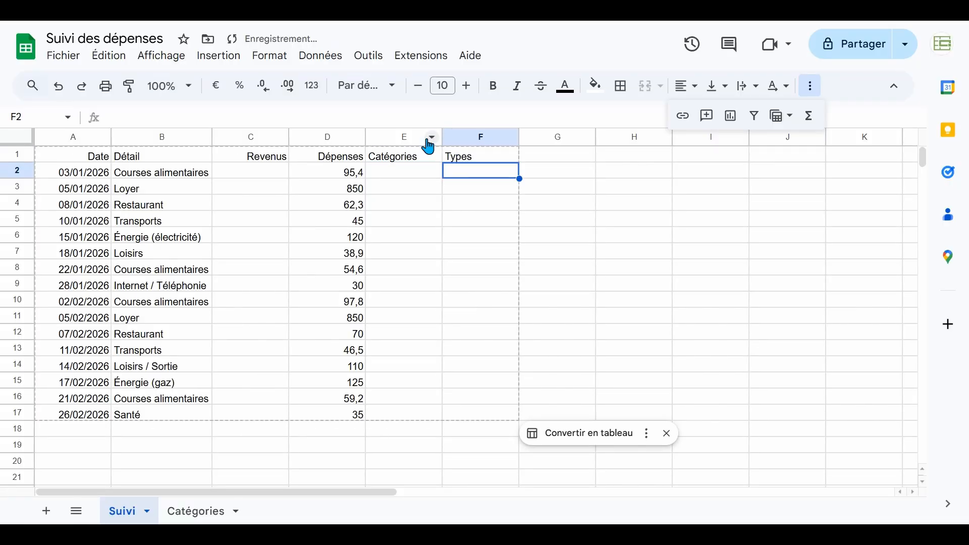
{"action": "key", "text": "Up"}
{"action": "key", "text": "BackSpace"}
{"action": "key", "text": "Return"}
- Add the header Solde in cell G1, next to Type
{"action": "key", "text": "Up"}
{"action": "key", "text": "Right"}
{"action": "type", "text": "So"}
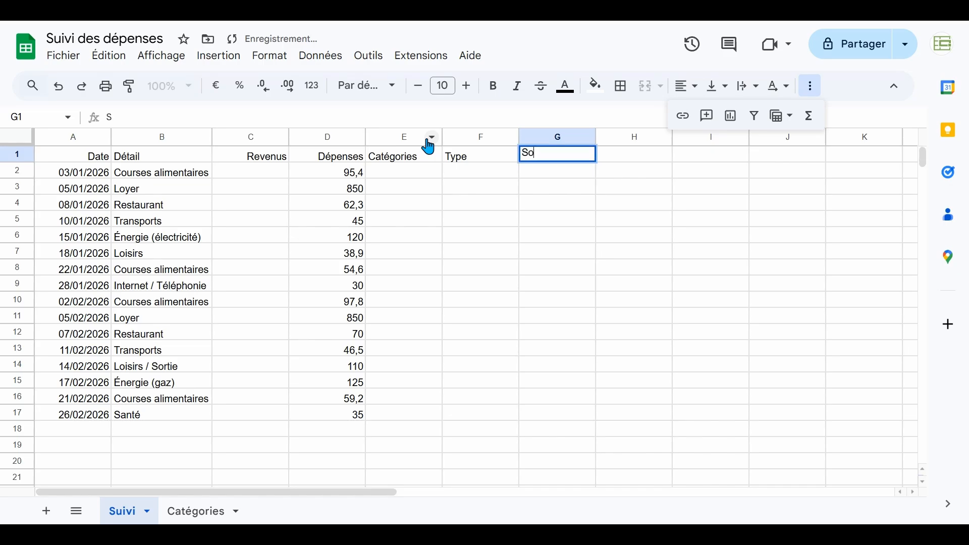
{"action": "type", "text": "lde"}
{"action": "key", "text": "Return"}
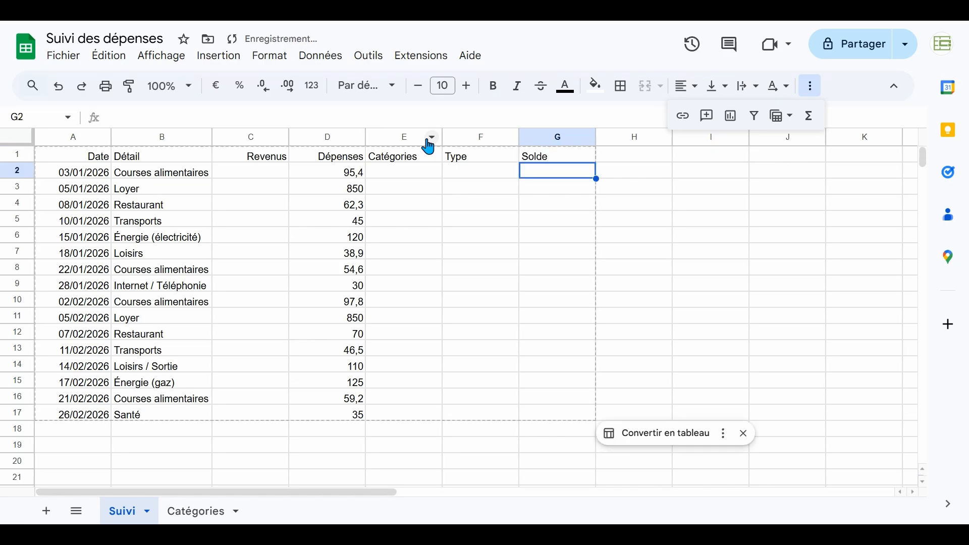
{"action": "key", "text": "Up"}
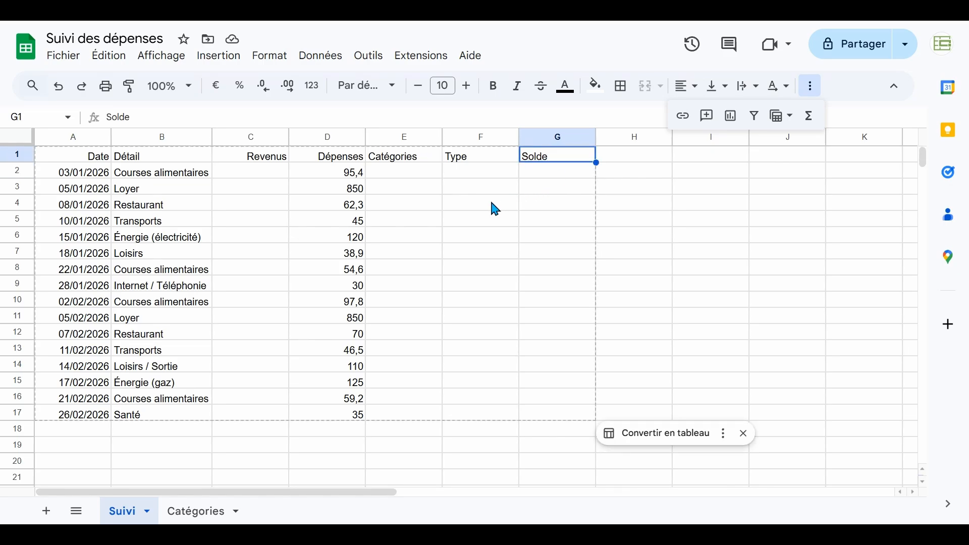
- Total the expenses in cell F4 with =SOMME(D2:D17) and reopen the formula to review it
{"action": "left_click", "coordinate": [485, 207]}
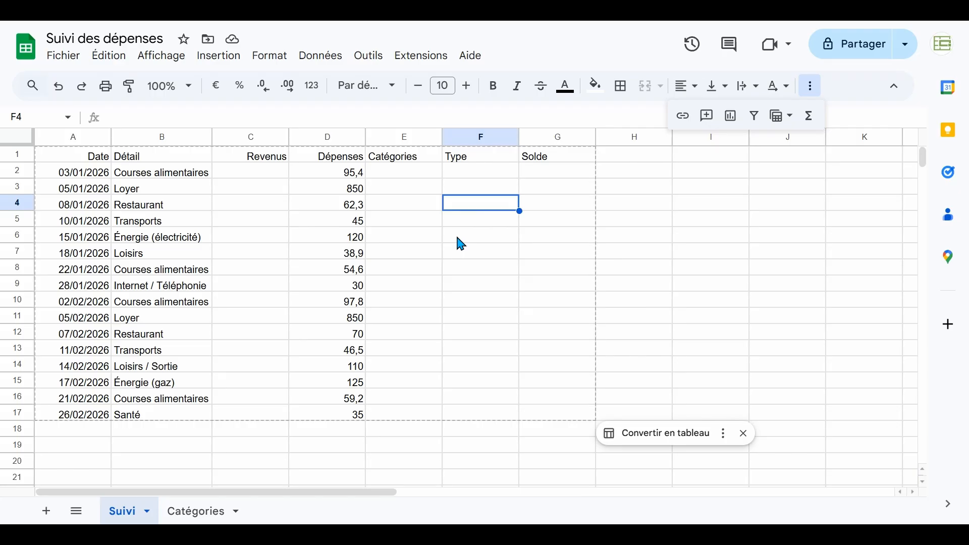
{"action": "type", "text": "=SOMME("}
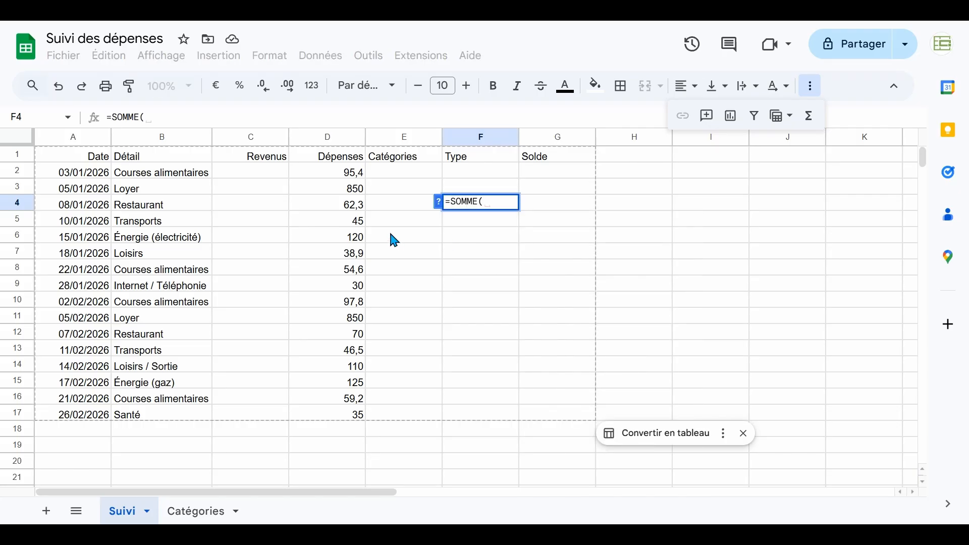
{"action": "left_click_drag", "start_coordinate": [353, 174], "coordinate": [351, 415]}
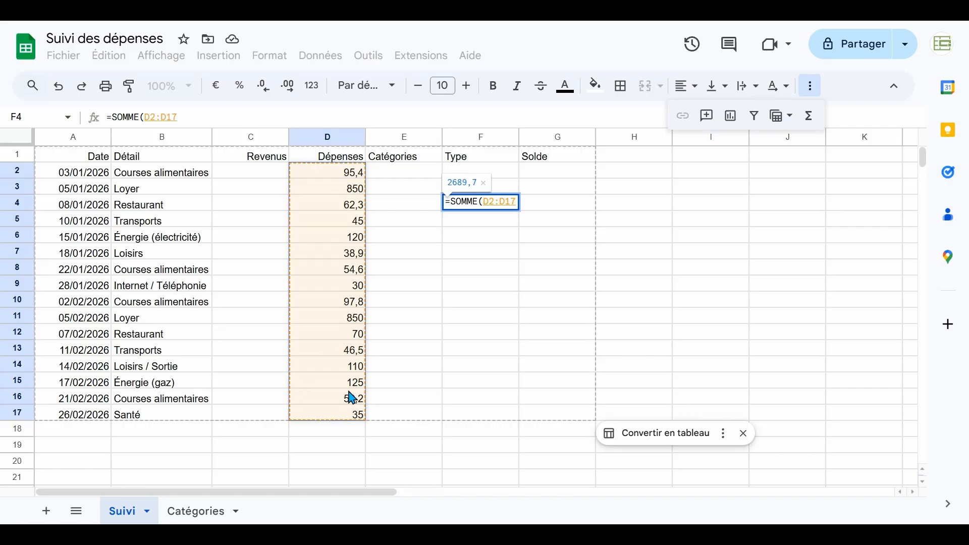
{"action": "key", "text": "Return"}
{"action": "key", "text": "Up"}
{"action": "key", "text": "F2"}
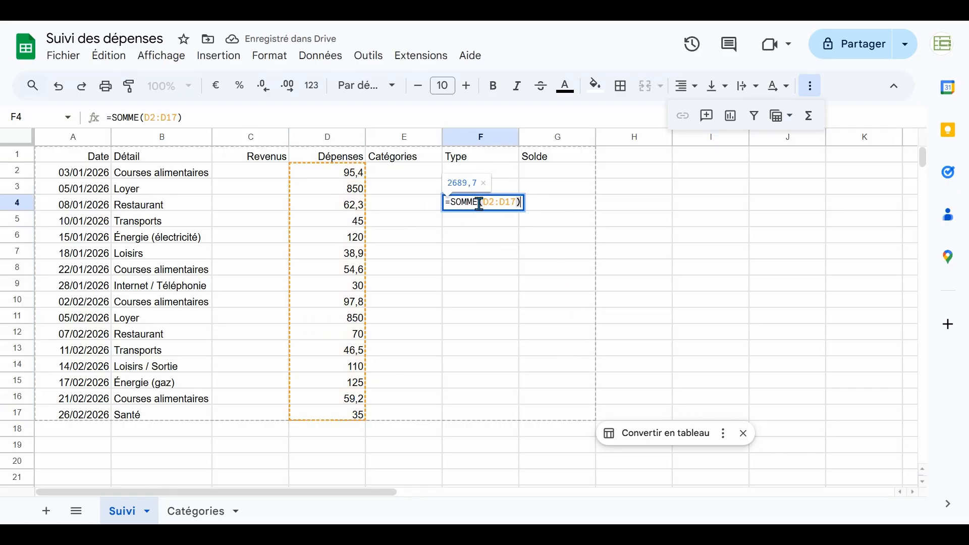
- Enter the English version of the total, =SUM(D2:D17), in cell F6 and inspect its stored formula
{"action": "left_click", "coordinate": [481, 241]}
{"action": "type", "text": "=SUM("}
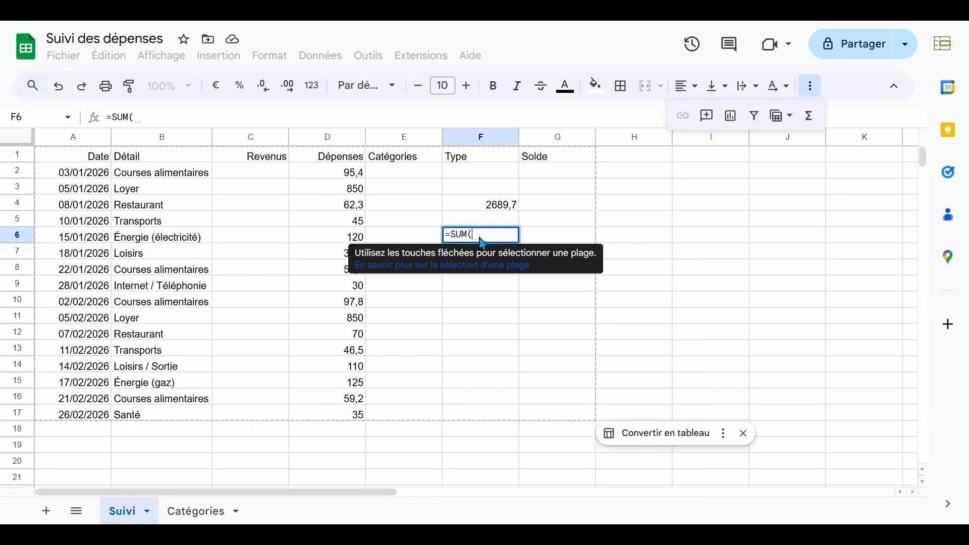
{"action": "left_click_drag", "start_coordinate": [356, 352], "coordinate": [356, 412]}
{"action": "type", "text": ")"}
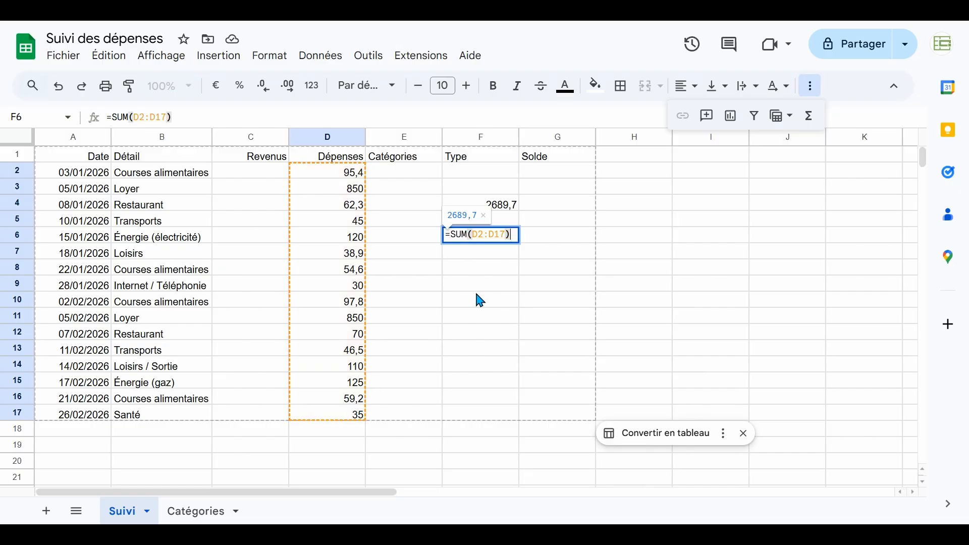
{"action": "key", "text": "Return"}
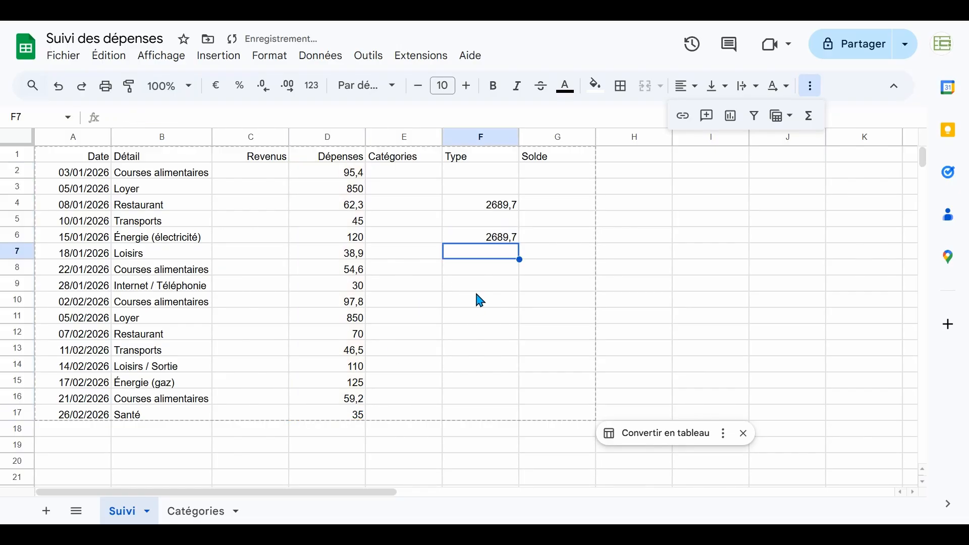
{"action": "left_click", "coordinate": [493, 239]}
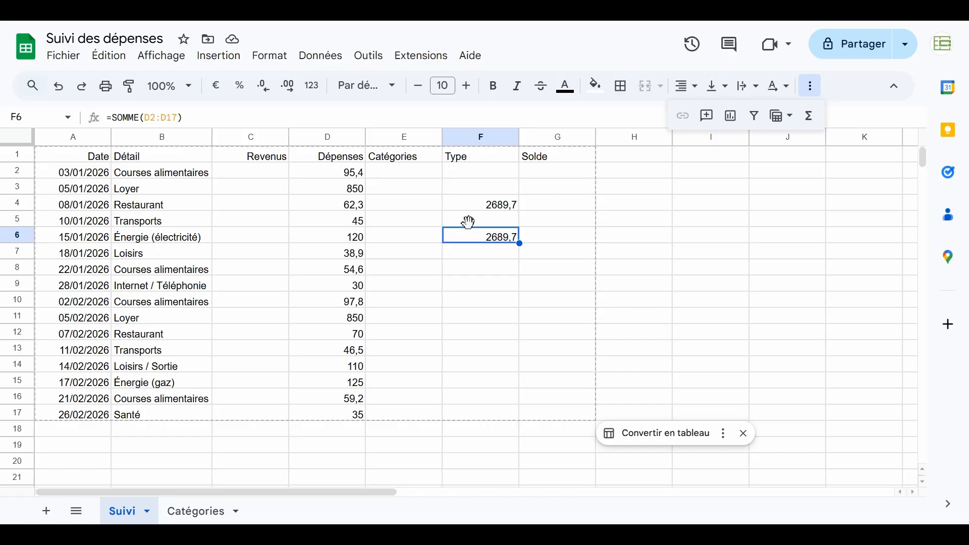
- Try the function names SORT and =TRIER() in cell F8, and clear the cell
{"action": "left_click", "coordinate": [456, 271]}
{"action": "type", "text": "=SORT"}
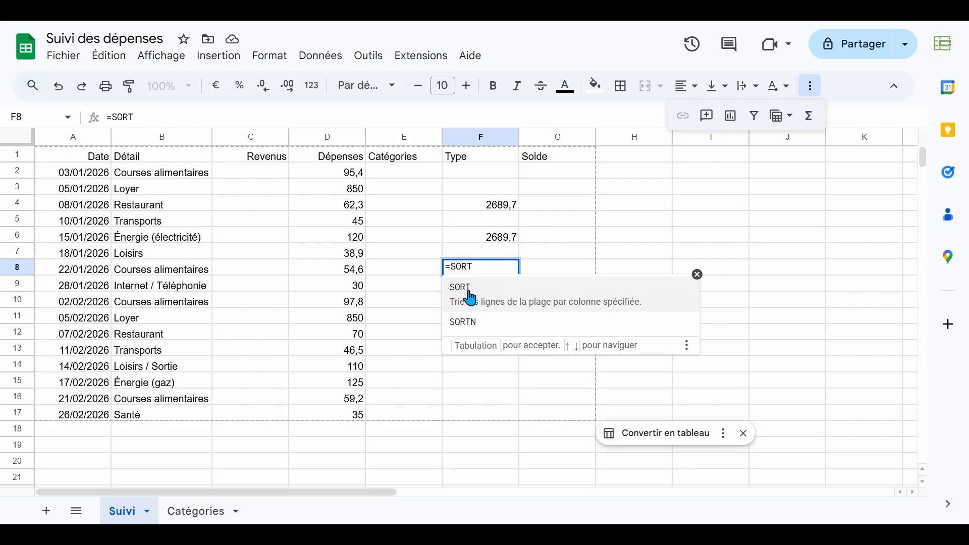
{"action": "key", "text": "BackSpace"}
{"action": "key", "text": "BackSpace"}
{"action": "key", "text": "BackSpace"}
{"action": "key", "text": "BackSpace"}
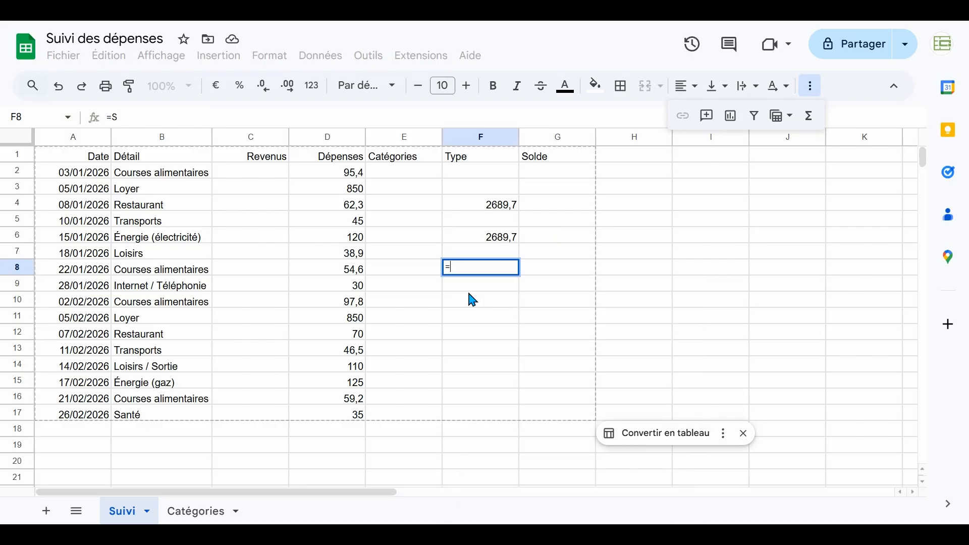
{"action": "type", "text": "TRIER"}
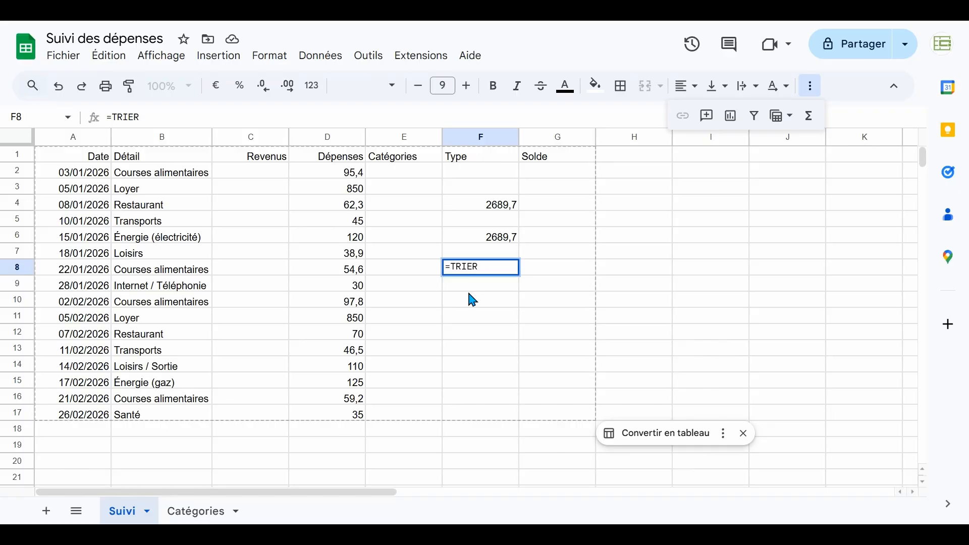
{"action": "type", "text": "("}
{"action": "key", "text": "Return"}
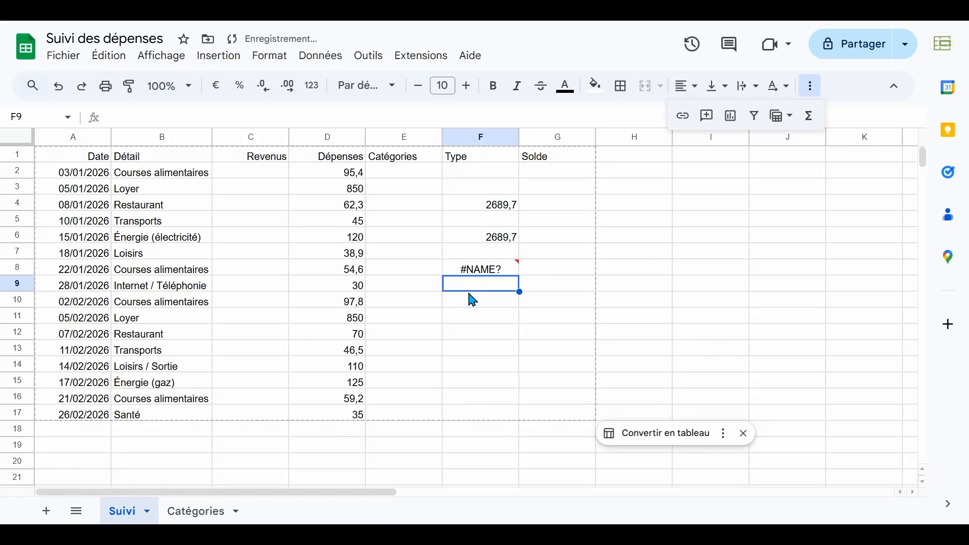
{"action": "left_click", "coordinate": [508, 269]}
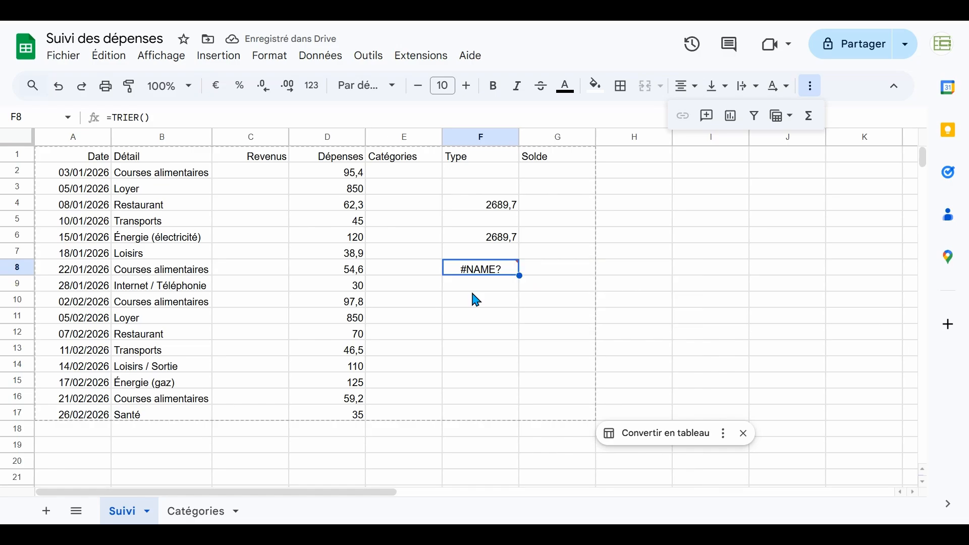
{"action": "key", "text": "Delete"}
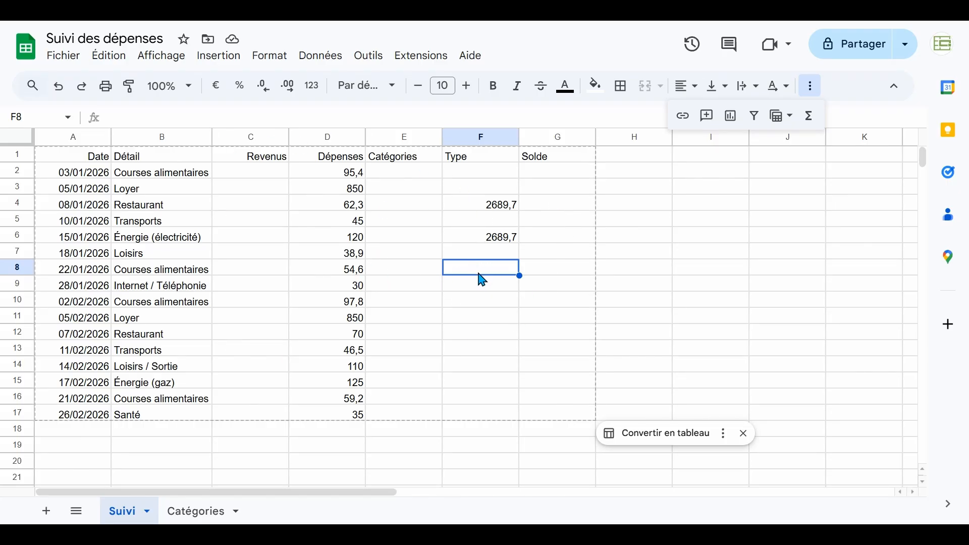
- Examine the spreadsheet's regional settings, country list and English function names option, leaving without saving
{"action": "left_click", "coordinate": [64, 58]}
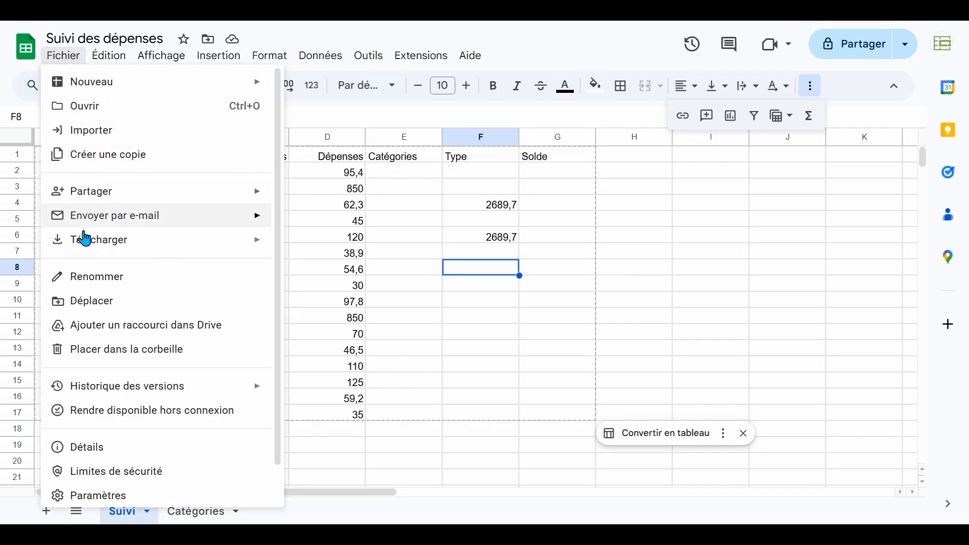
{"action": "left_click", "coordinate": [95, 497]}
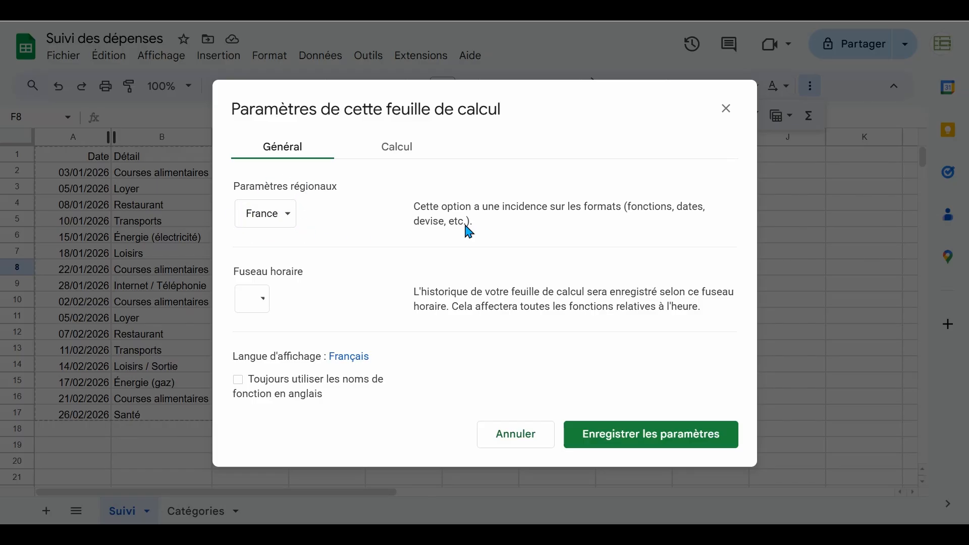
{"action": "left_click_drag", "start_coordinate": [628, 204], "coordinate": [705, 205]}
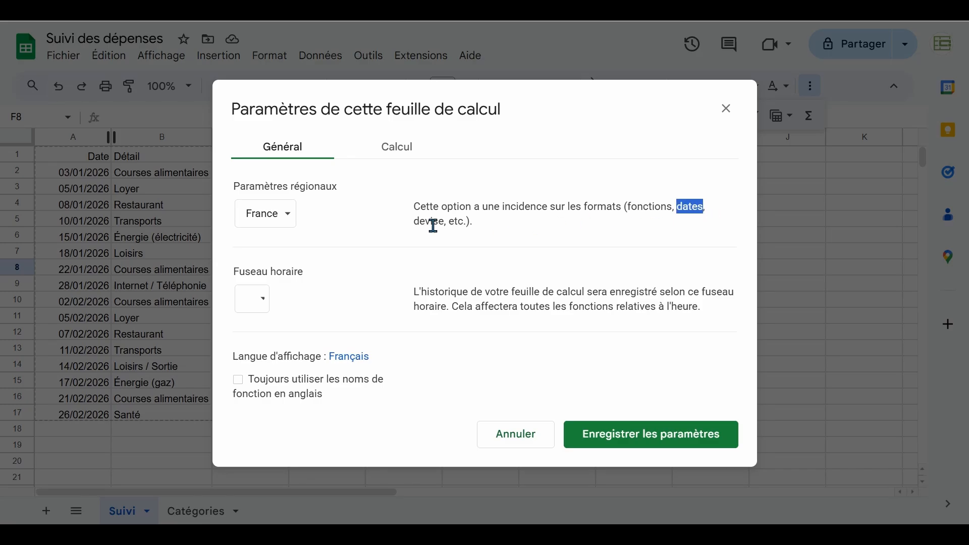
{"action": "left_click_drag", "start_coordinate": [412, 220], "coordinate": [447, 222]}
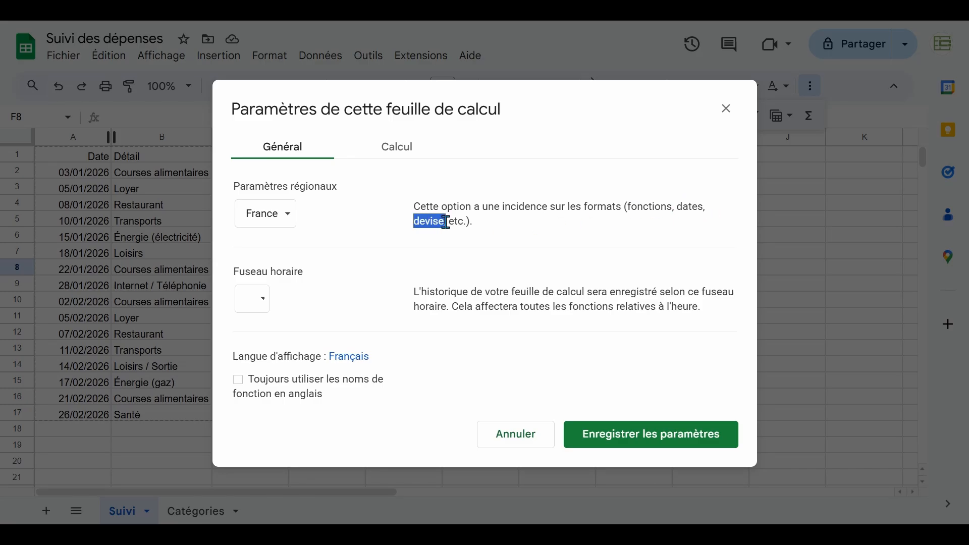
{"action": "left_click", "coordinate": [280, 223]}
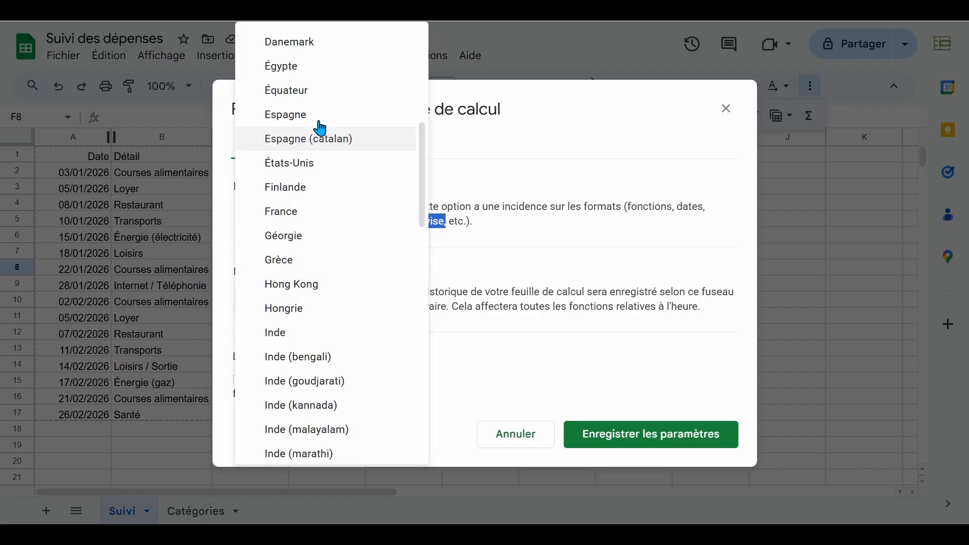
{"action": "left_click", "coordinate": [541, 182]}
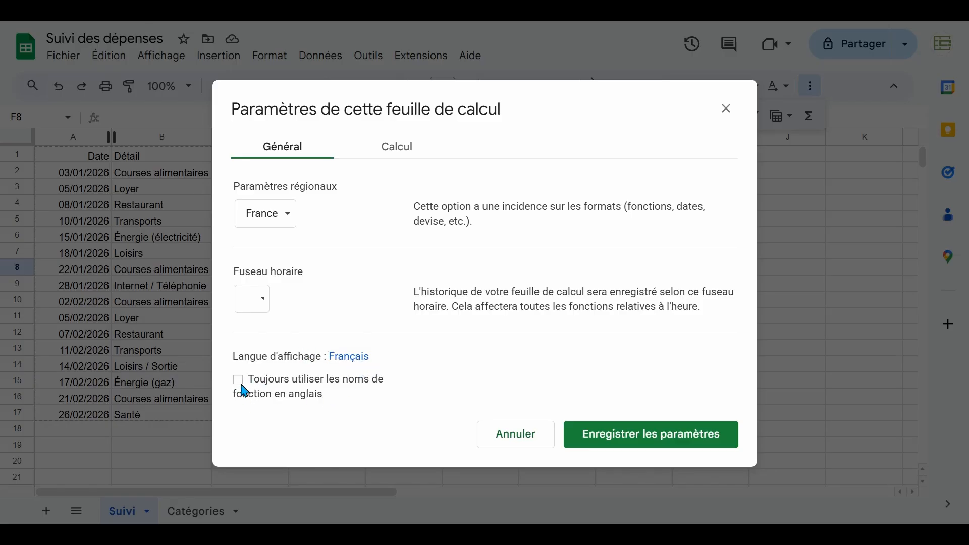
{"action": "left_click", "coordinate": [517, 435]}
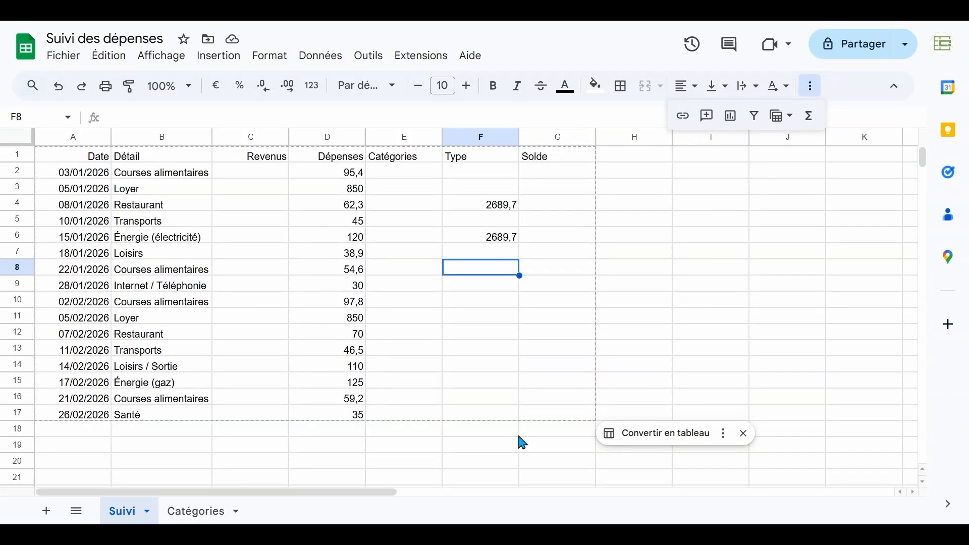
- Clear the test totals from cells F2:F7 in the Type column
{"action": "left_click_drag", "start_coordinate": [463, 174], "coordinate": [480, 260]}
{"action": "key", "text": "Delete"}
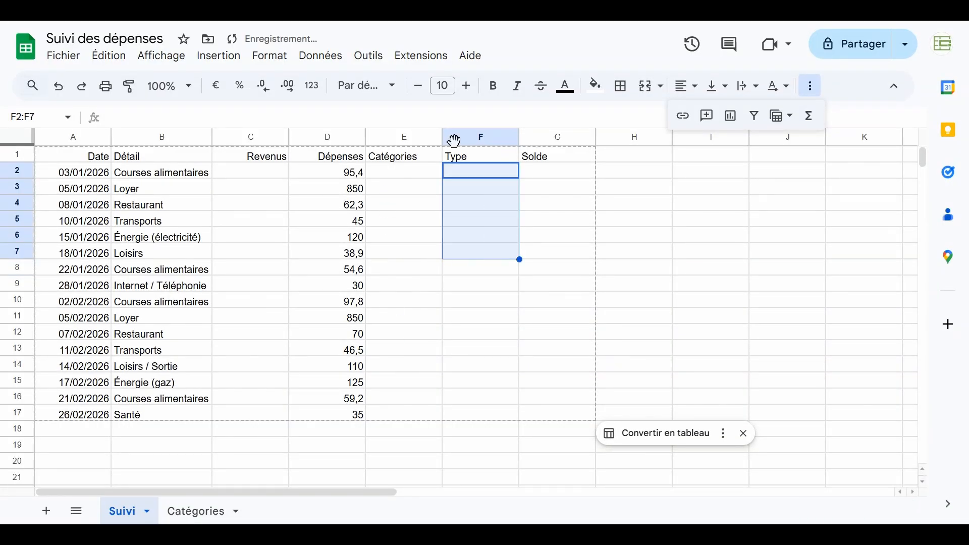
- Label cell I1 "Solde de départ :" and enter 5000 as the starting balance in J1
{"action": "left_click", "coordinate": [689, 156]}
{"action": "left_click", "coordinate": [811, 86]}
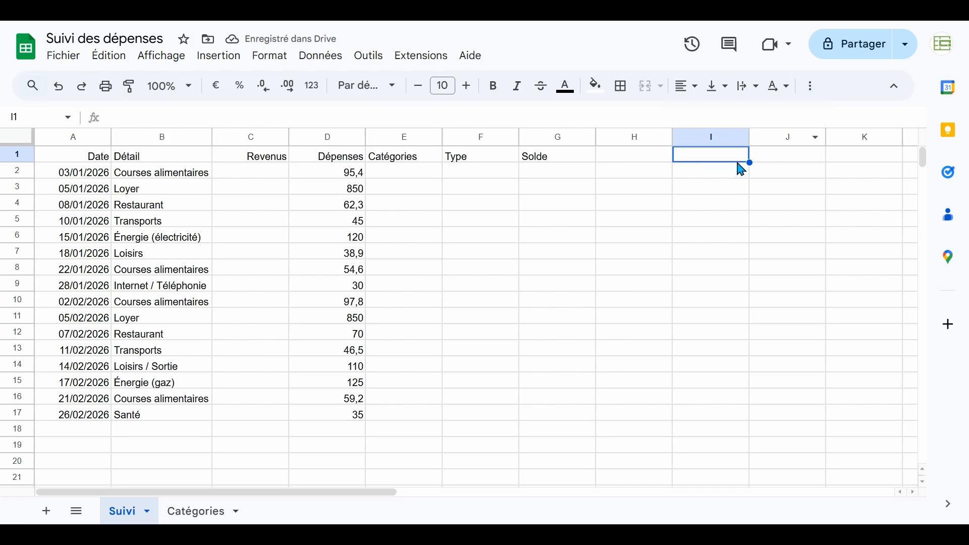
{"action": "type", "text": "Solde de dé"}
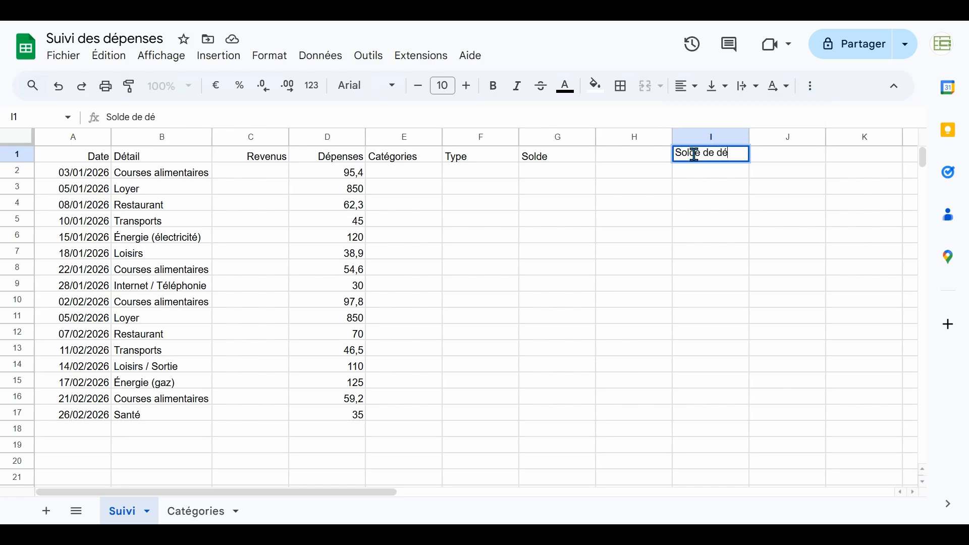
{"action": "type", "text": "part:"}
{"action": "key", "text": "Return"}
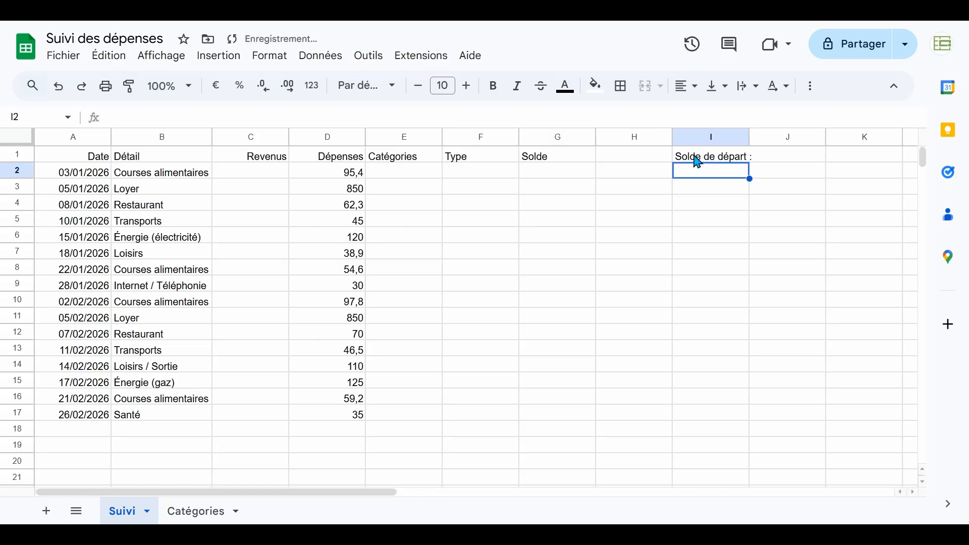
{"action": "key", "text": "Up"}
{"action": "key", "text": "Right"}
{"action": "type", "text": "500"}
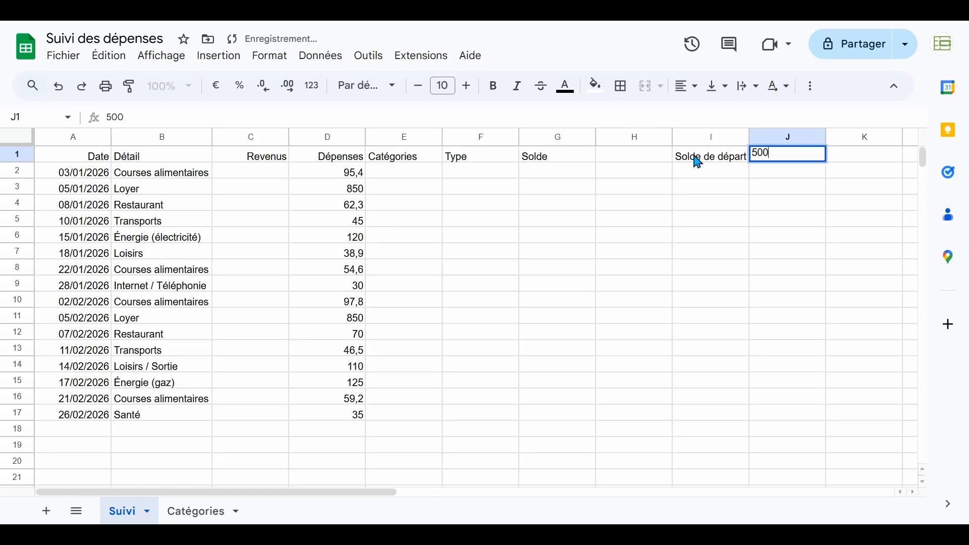
{"action": "type", "text": "0"}
{"action": "key", "text": "Return"}
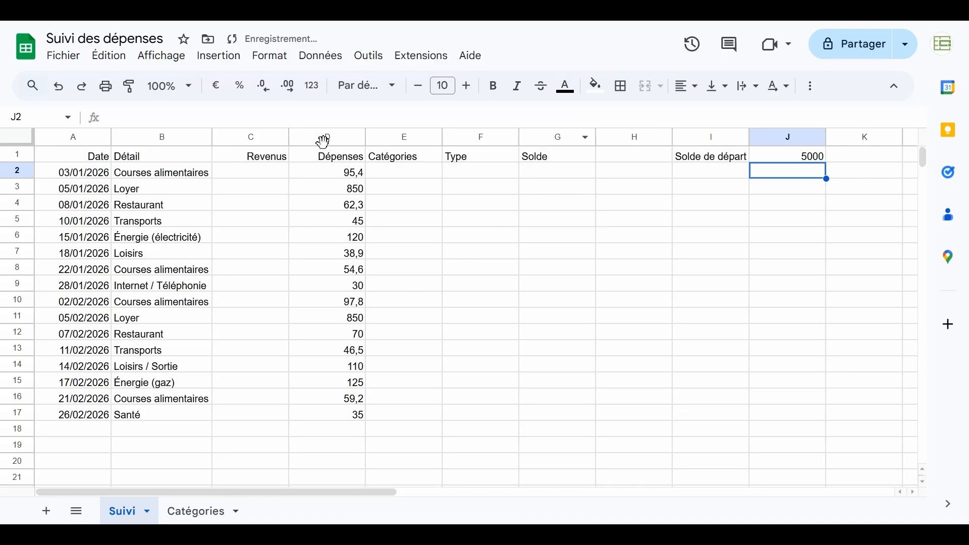
- Format the expense amounts in D2:D17 with the Devise currency format
{"action": "left_click_drag", "start_coordinate": [330, 170], "coordinate": [331, 416]}
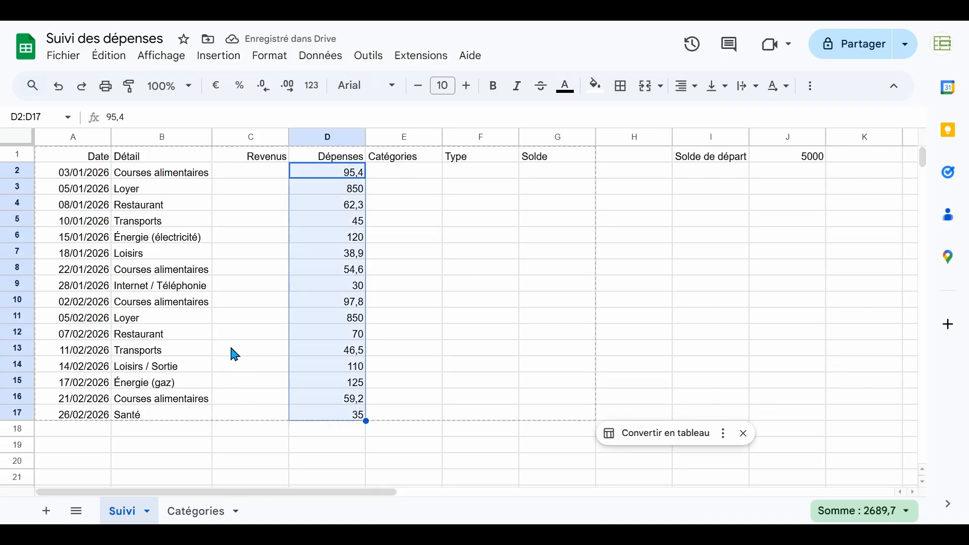
{"action": "left_click", "coordinate": [311, 89]}
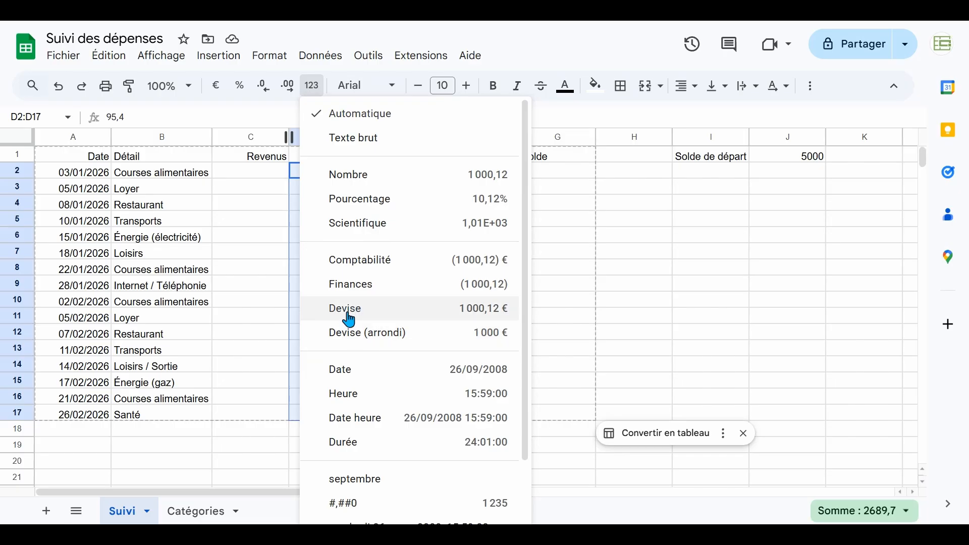
{"action": "left_click", "coordinate": [472, 310]}
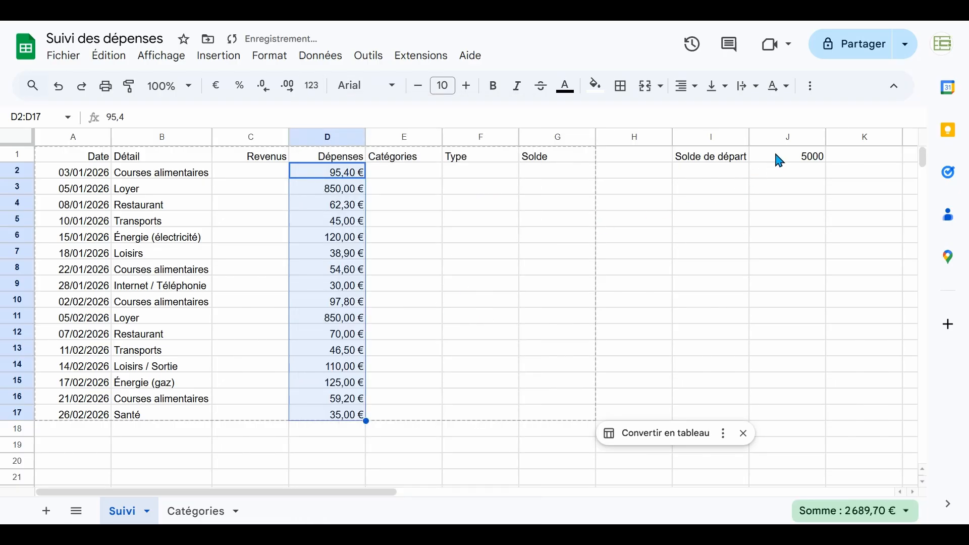
- Copy the currency formatting from expense cell D5 onto the starting balance in J1
{"action": "left_click", "coordinate": [322, 217]}
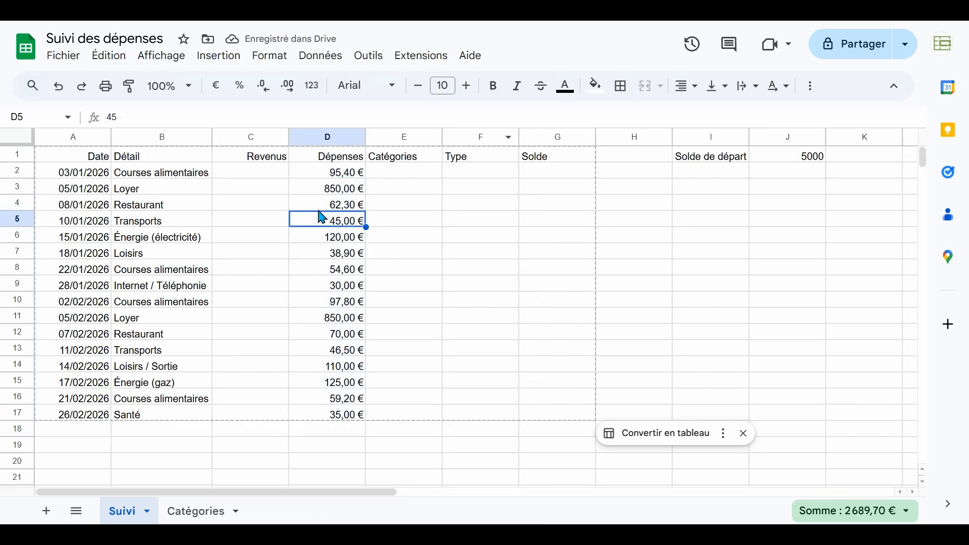
{"action": "left_click", "coordinate": [129, 94]}
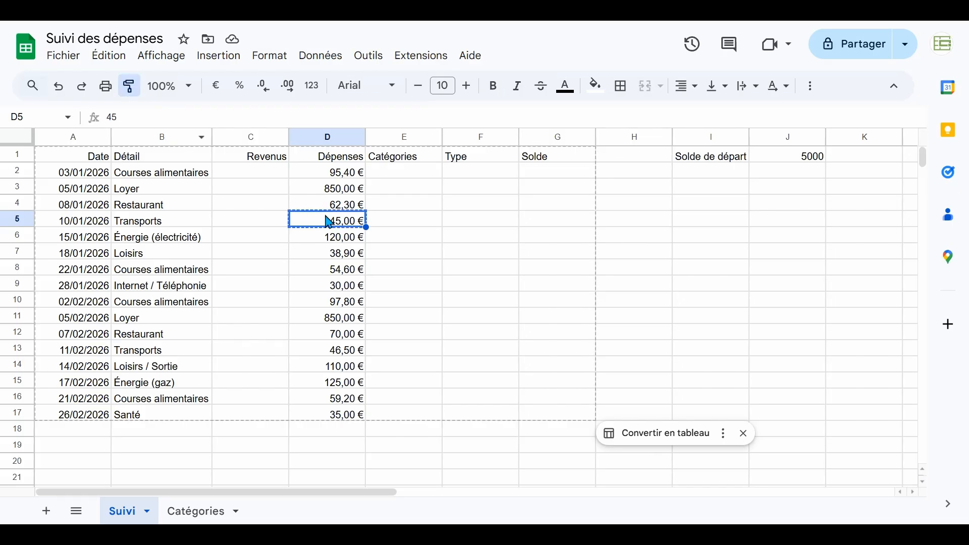
{"action": "left_click", "coordinate": [802, 160]}
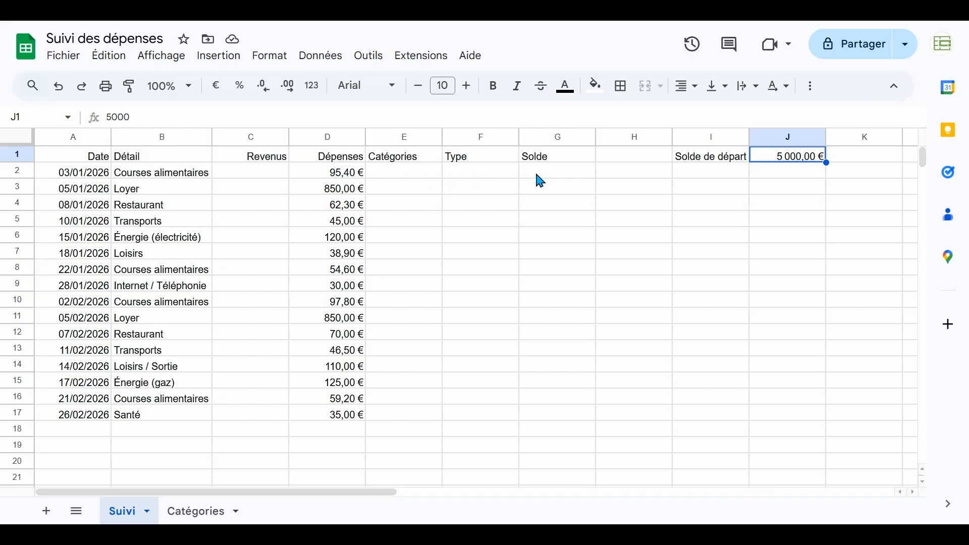
- Enter the first balance formula =J1+C2-D2 in cell G2 and reject the autofill suggestion for the rows below
{"action": "left_click", "coordinate": [558, 172]}
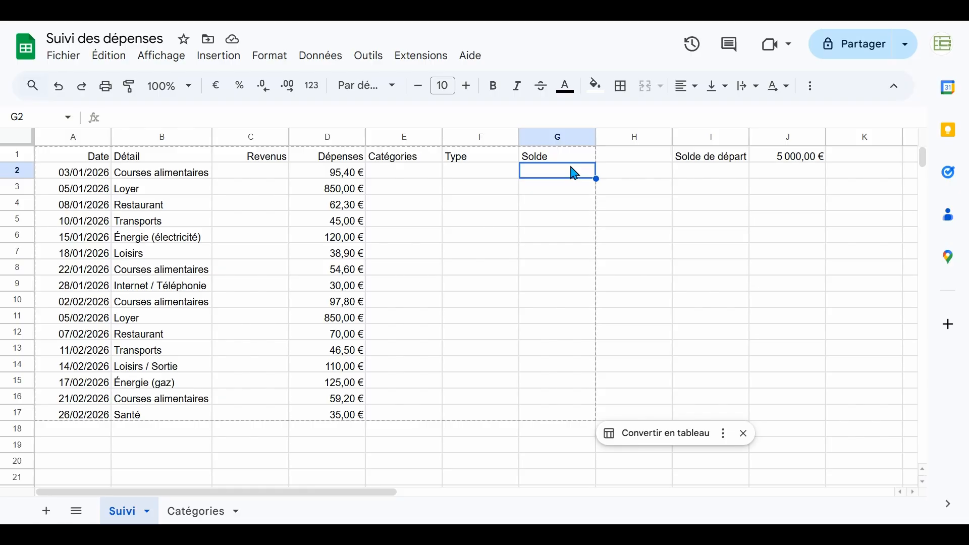
{"action": "type", "text": "="}
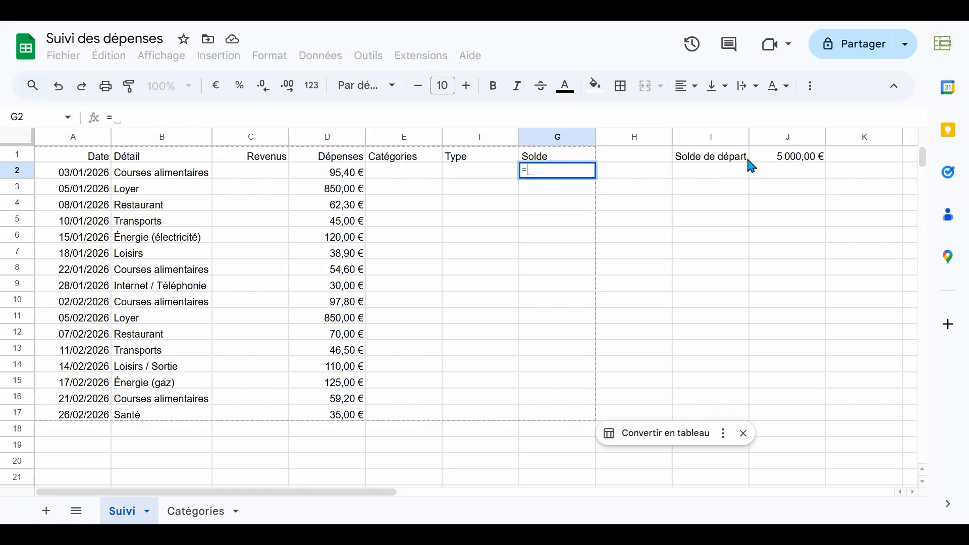
{"action": "left_click", "coordinate": [794, 158]}
{"action": "type", "text": "+"}
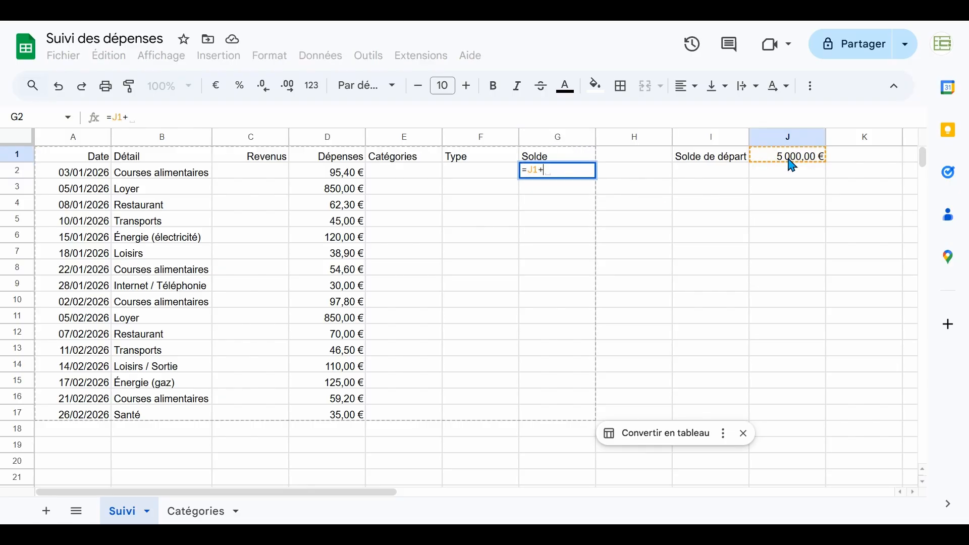
{"action": "left_click", "coordinate": [258, 177]}
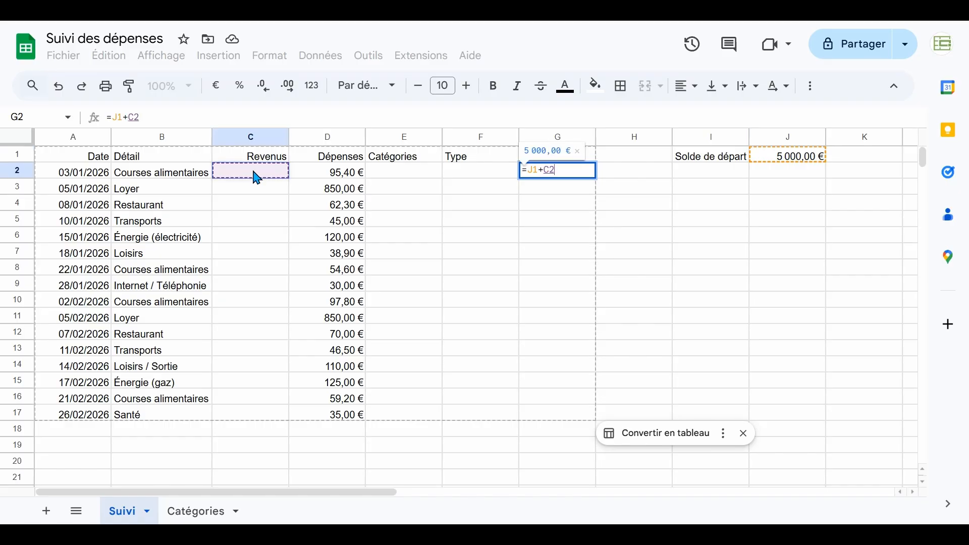
{"action": "type", "text": "-"}
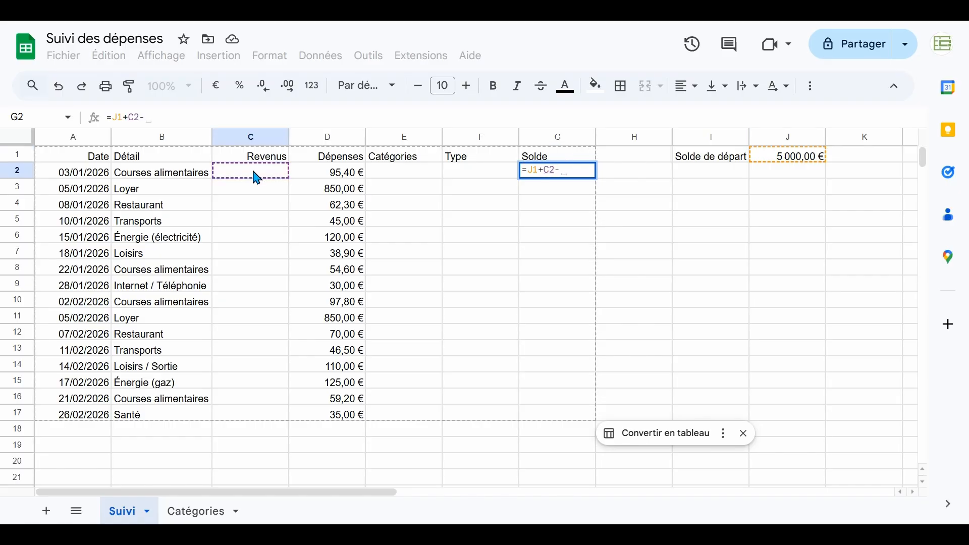
{"action": "left_click", "coordinate": [316, 178]}
{"action": "key", "text": "Return"}
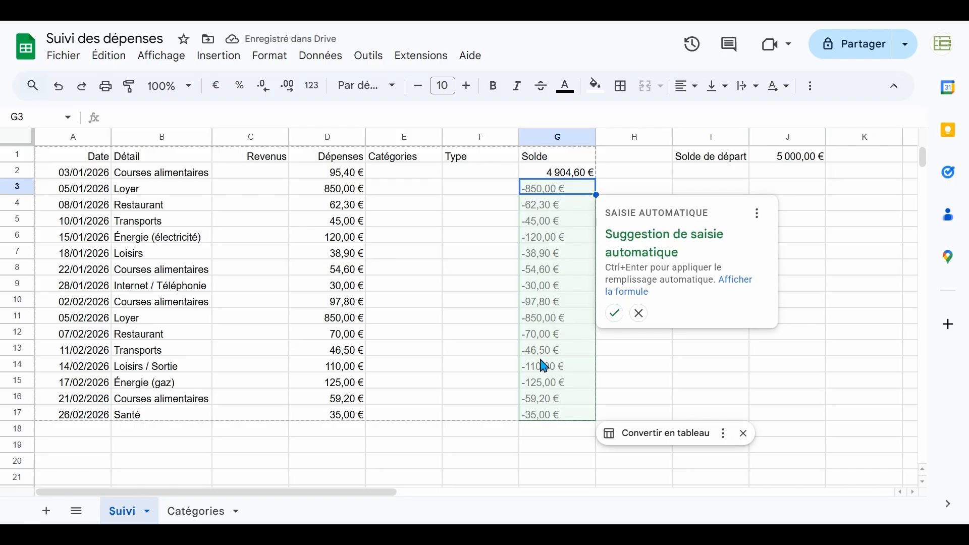
{"action": "left_click", "coordinate": [640, 317]}
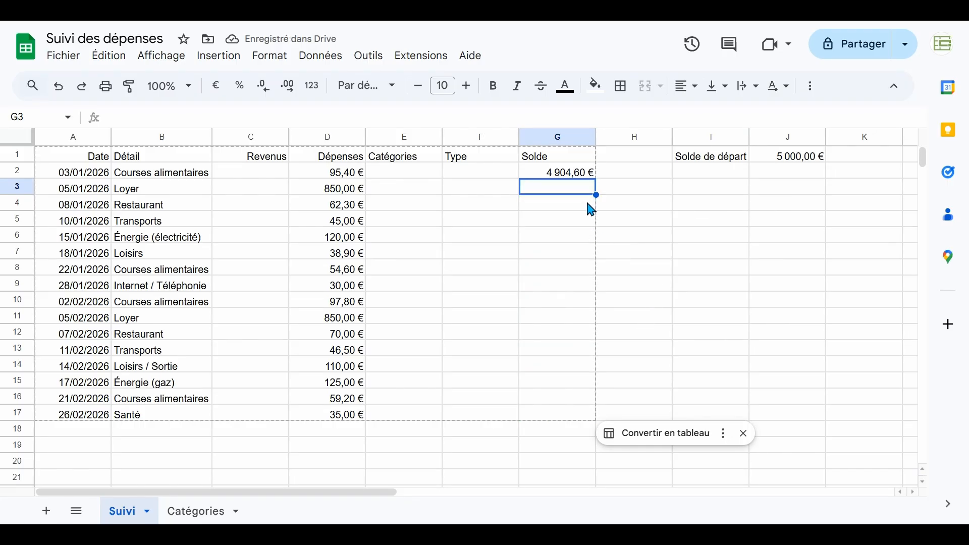
- Reopen the balance formula in cell G2 to inspect its references, leave it unedited, and select cell G3
{"action": "left_click", "coordinate": [558, 174]}
{"action": "key", "text": "Return"}
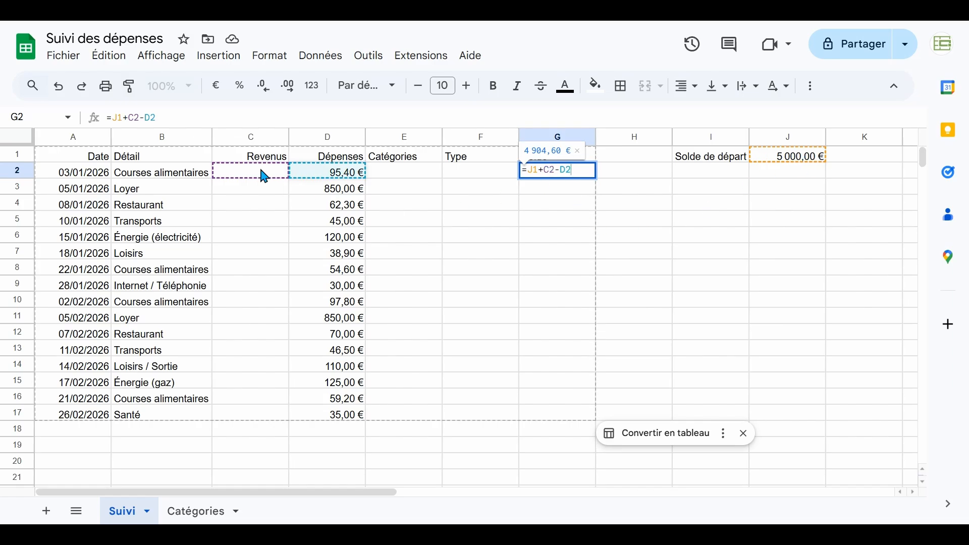
{"action": "key", "text": "Escape"}
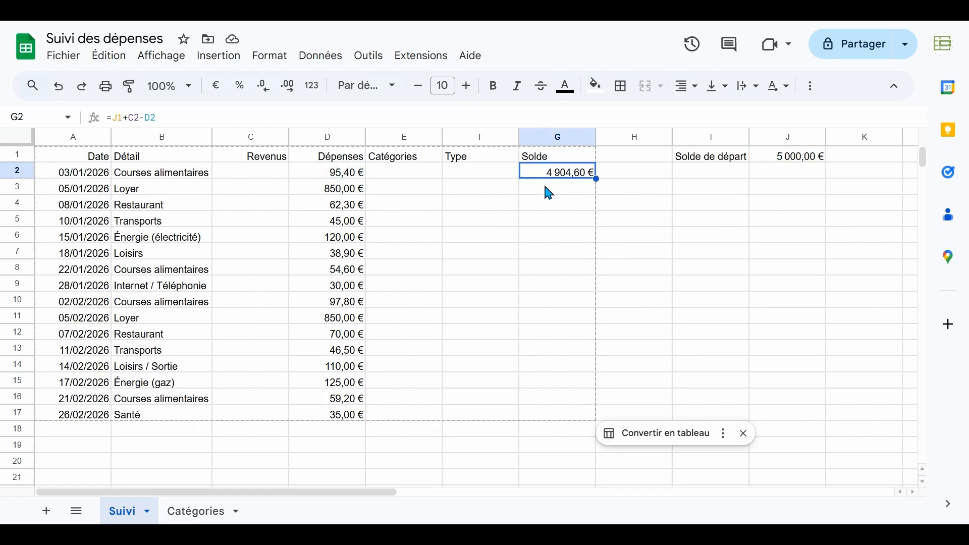
{"action": "left_click", "coordinate": [555, 189]}
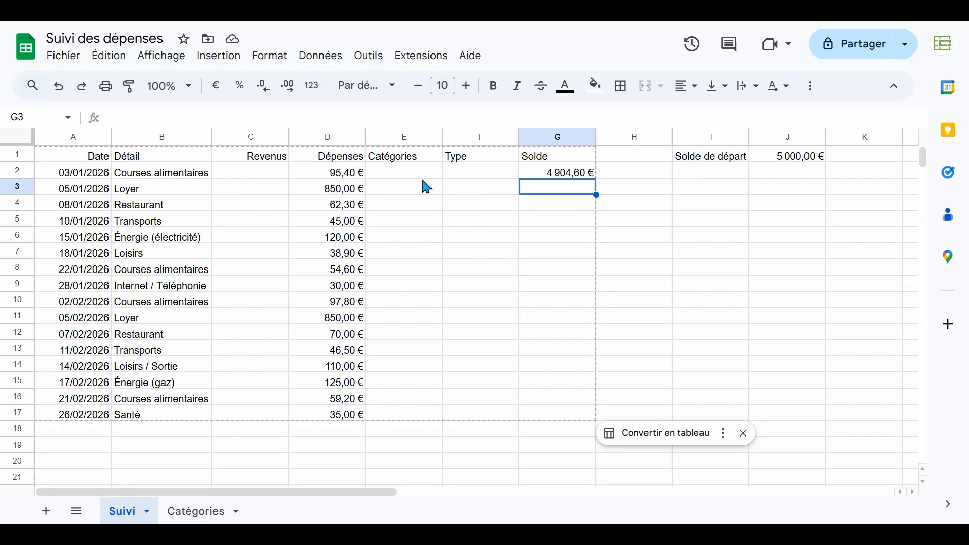
- Enter the running balance formula =G2+C3-D3 in cell G3, referencing the previous balance and that row's income and expense
{"action": "type", "text": "="}
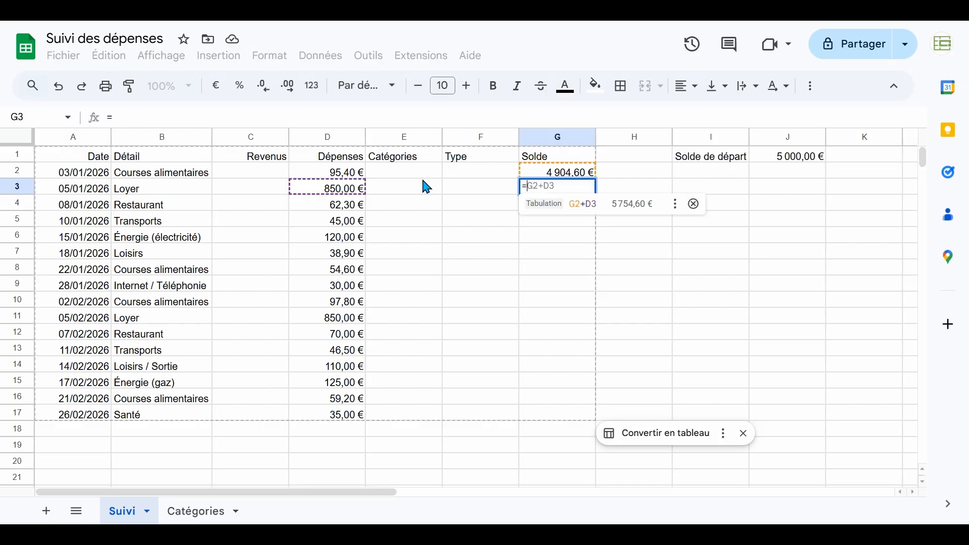
{"action": "type", "text": "G2+D3"}
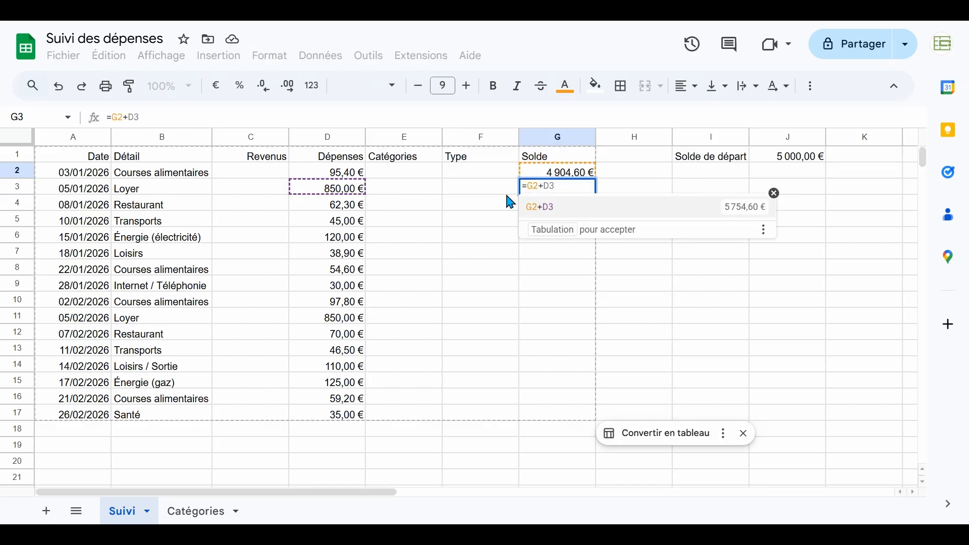
{"action": "left_click", "coordinate": [256, 188]}
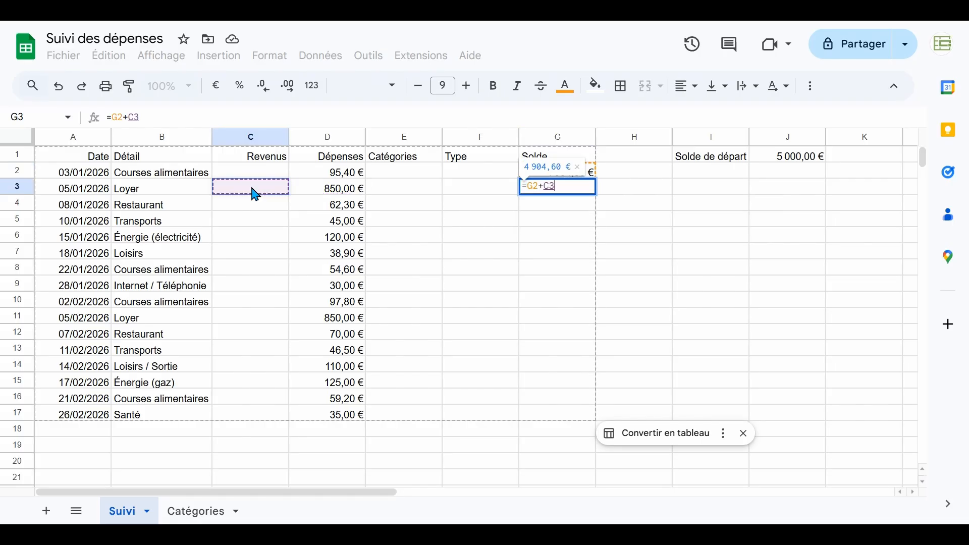
{"action": "type", "text": "-"}
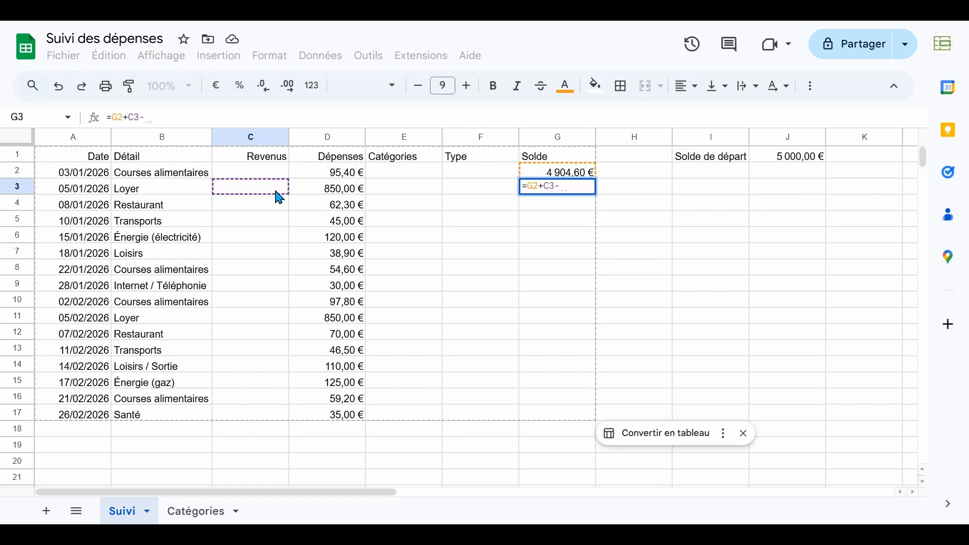
{"action": "left_click", "coordinate": [305, 187]}
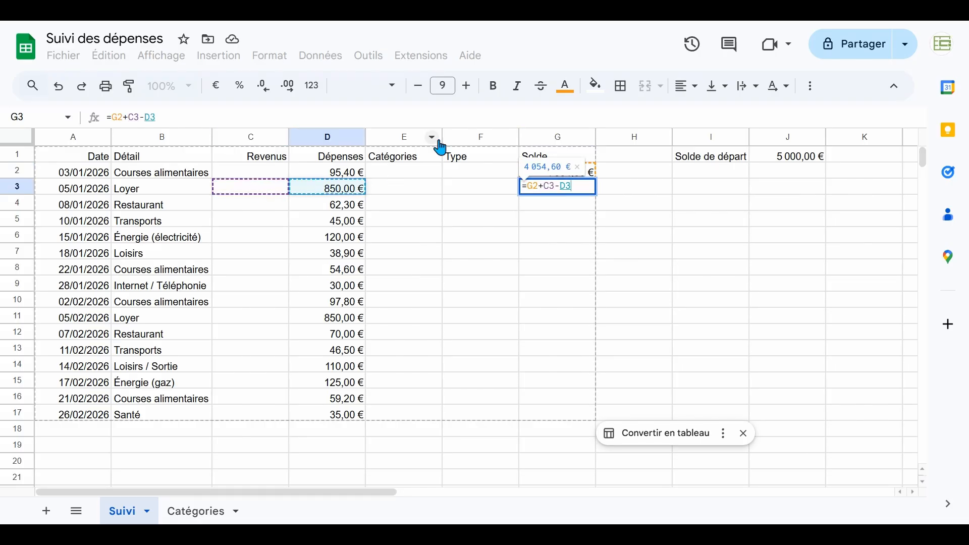
{"action": "key", "text": "Return"}
- Fill the balance formula from G3 down through G9 in the Solde column
{"action": "left_click", "coordinate": [545, 194]}
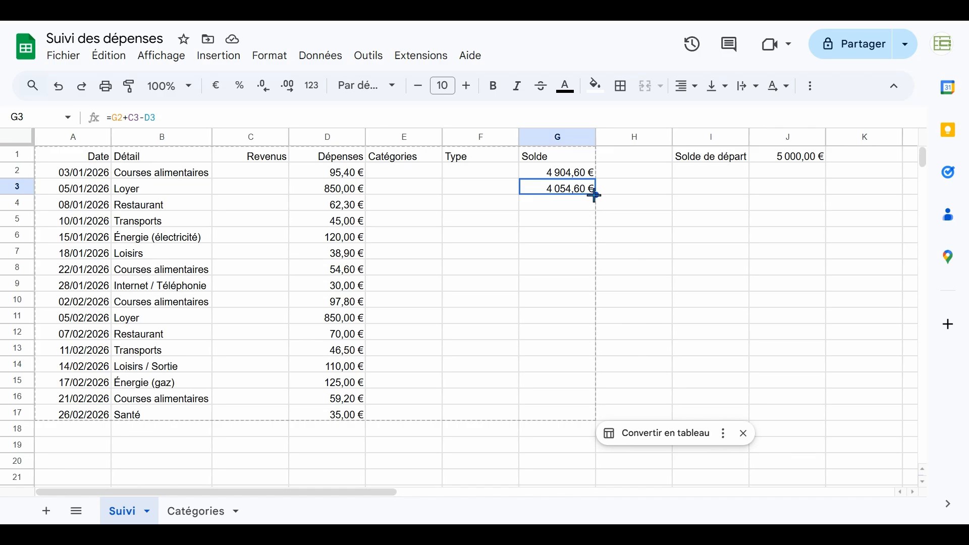
{"action": "left_click_drag", "start_coordinate": [596, 196], "coordinate": [591, 280]}
{"action": "left_click_drag", "start_coordinate": [590, 283], "coordinate": [590, 284]}
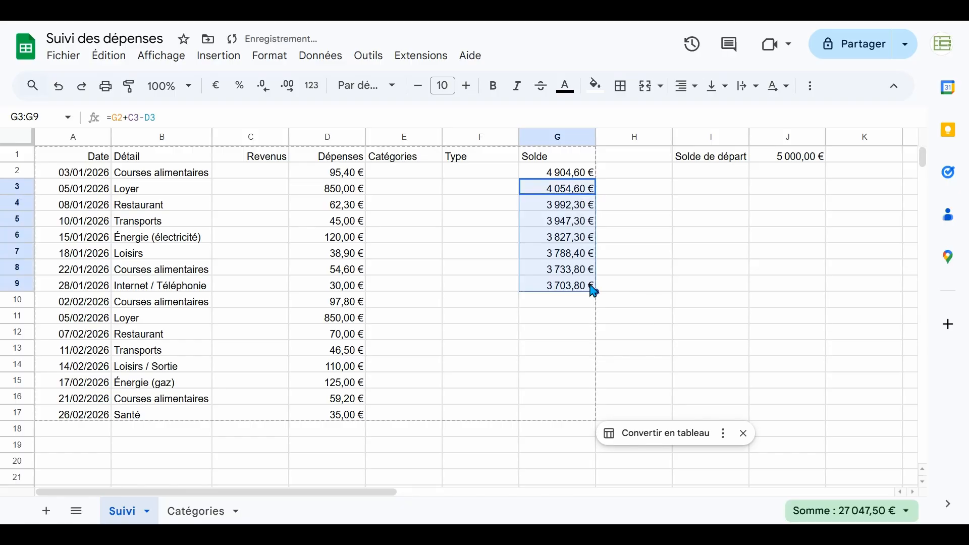
- Inspect the references of the copied balance formula in cell G8 and leave it unedited
{"action": "left_click", "coordinate": [567, 242]}
{"action": "left_click", "coordinate": [564, 263]}
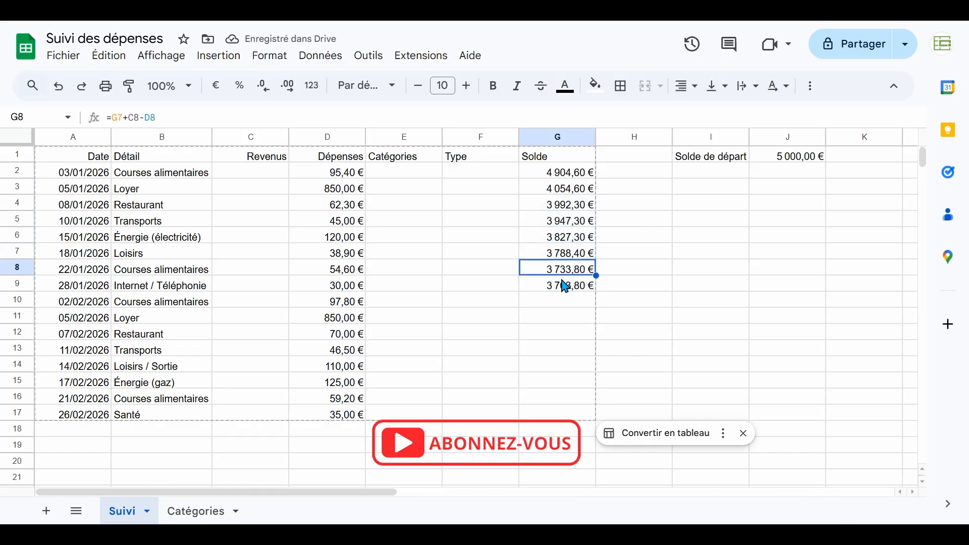
{"action": "double_click", "coordinate": [564, 271]}
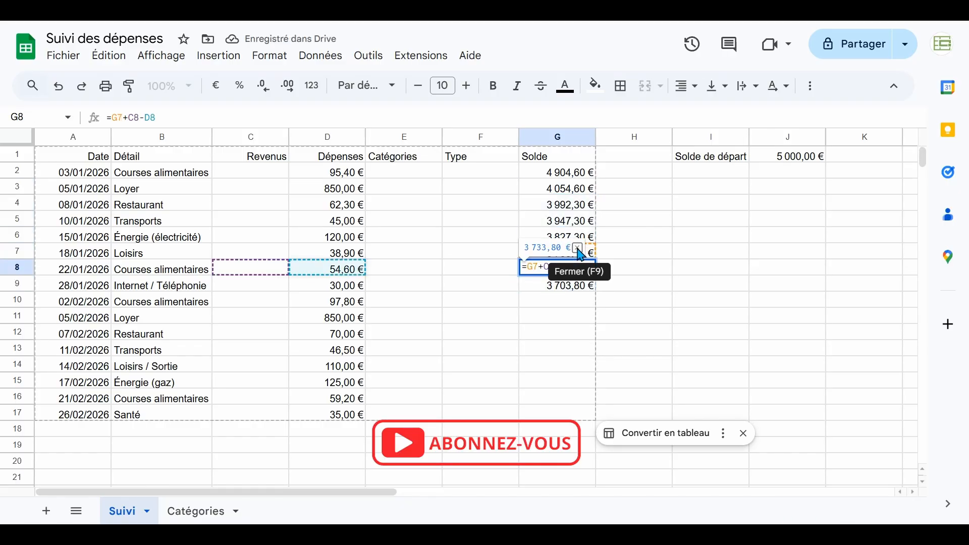
{"action": "key", "text": "ctrl+a"}
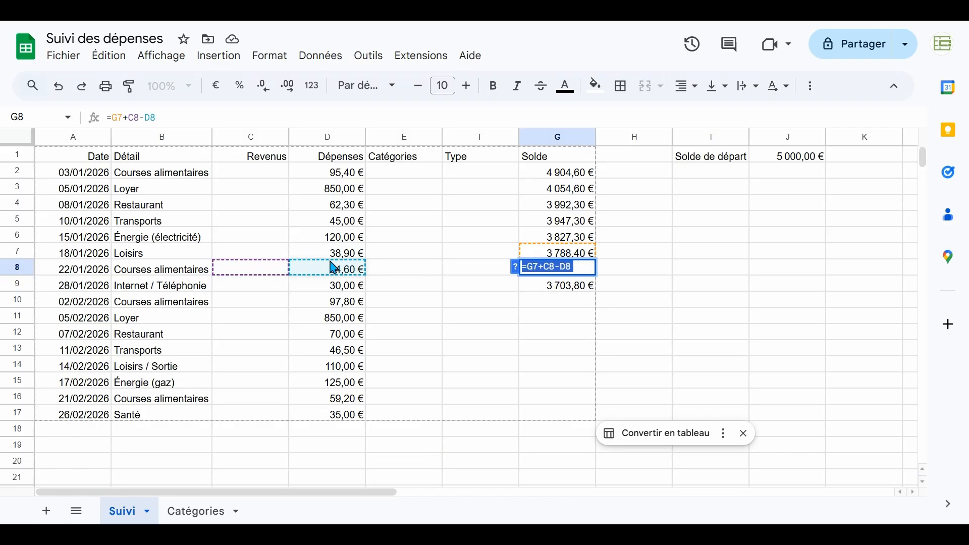
{"action": "key", "text": "Escape"}
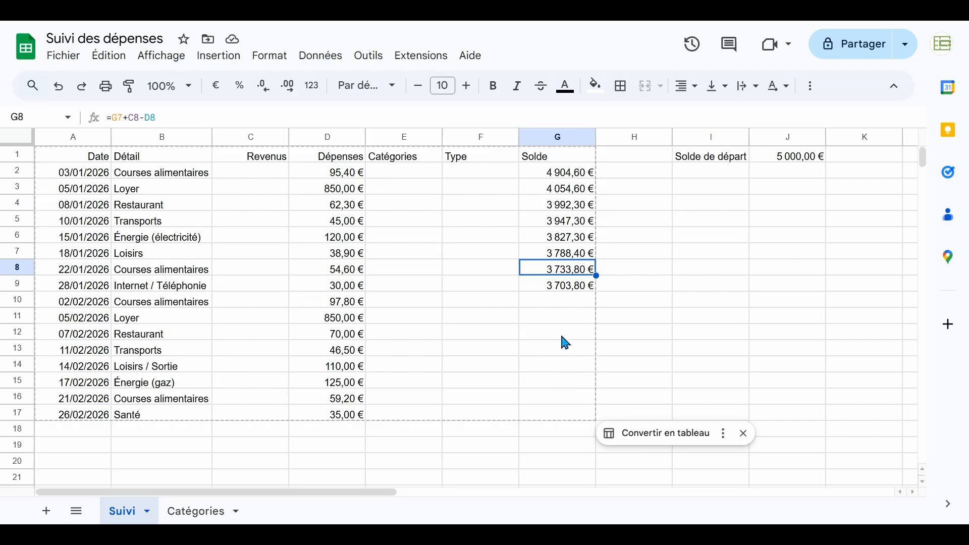
- Fill the balance formula from G7 down through the last expense row, G17
{"action": "left_click_drag", "start_coordinate": [561, 255], "coordinate": [562, 418]}
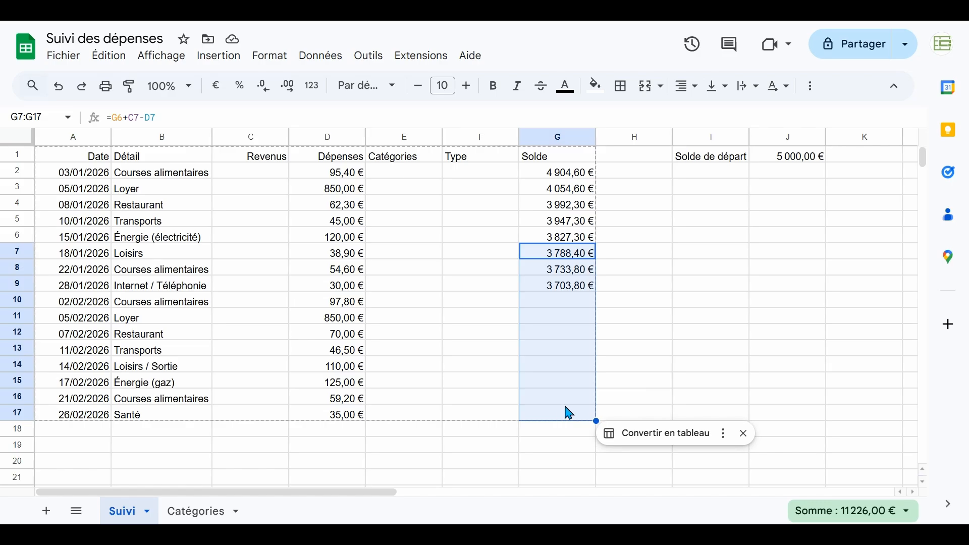
{"action": "key", "text": "ctrl+d"}
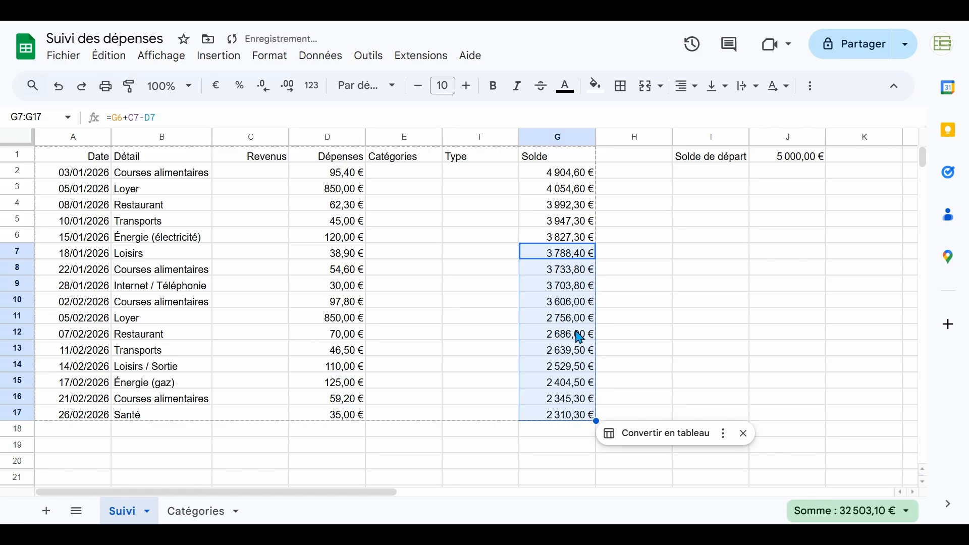
{"action": "left_click", "coordinate": [637, 289]}
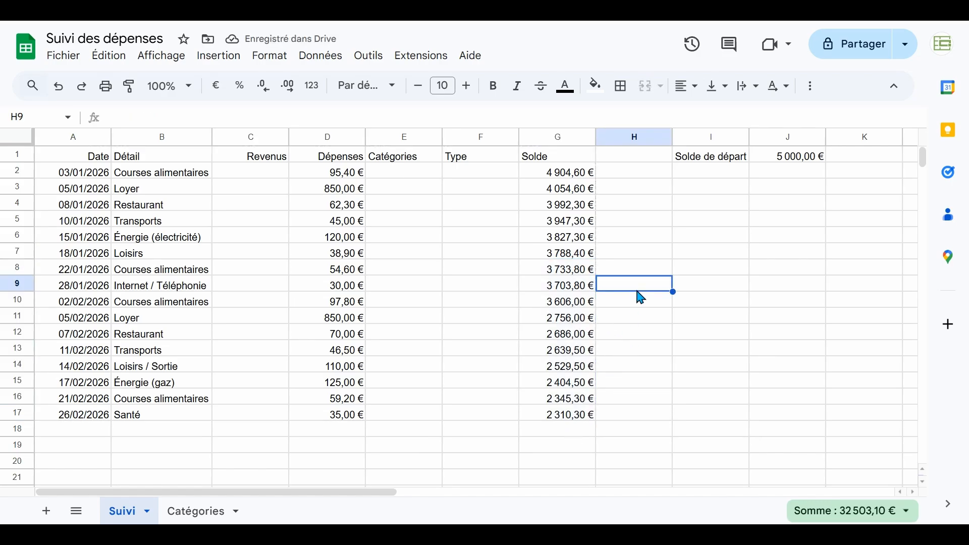
- Dismiss the table conversion suggestion and check the balance formulas in cells G12 and G16
{"action": "left_click", "coordinate": [577, 291]}
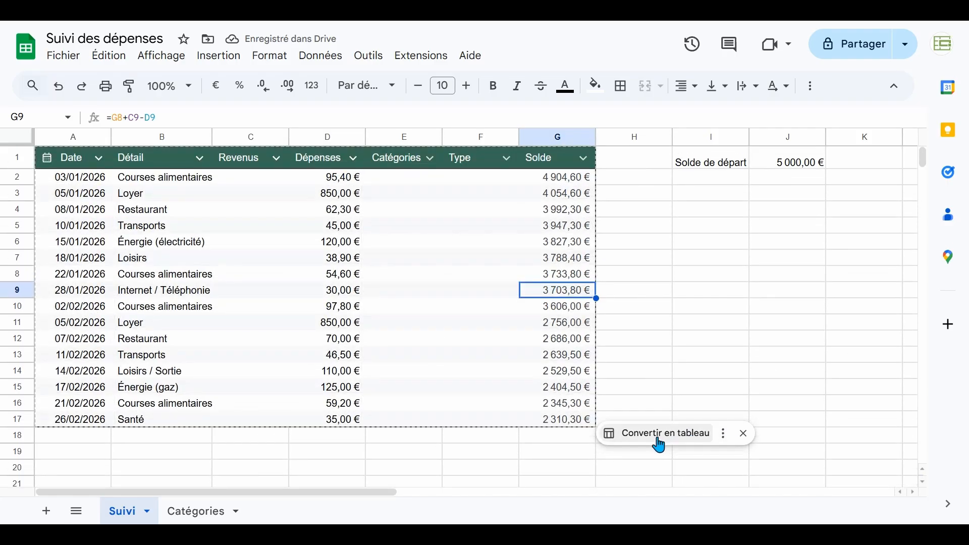
{"action": "left_click", "coordinate": [746, 435]}
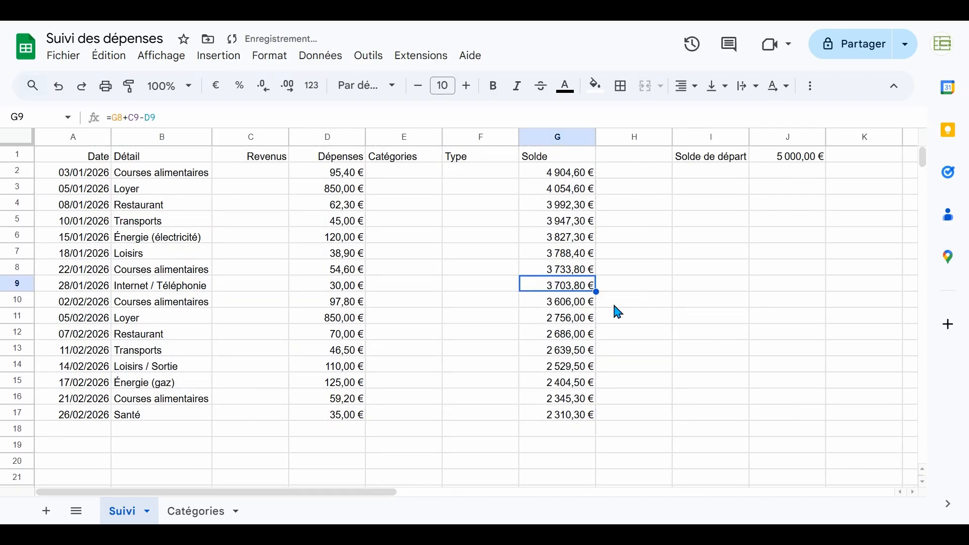
{"action": "left_click", "coordinate": [571, 336]}
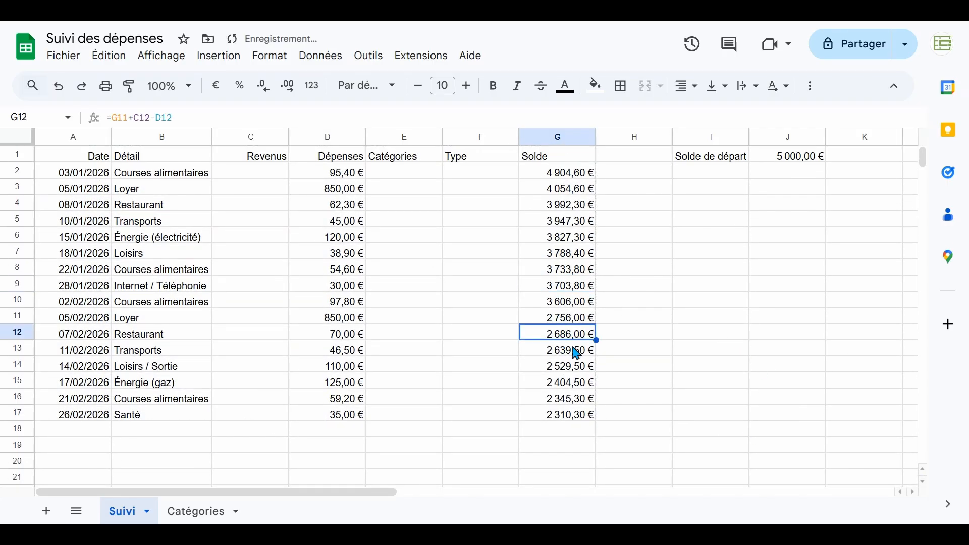
{"action": "left_click", "coordinate": [567, 403]}
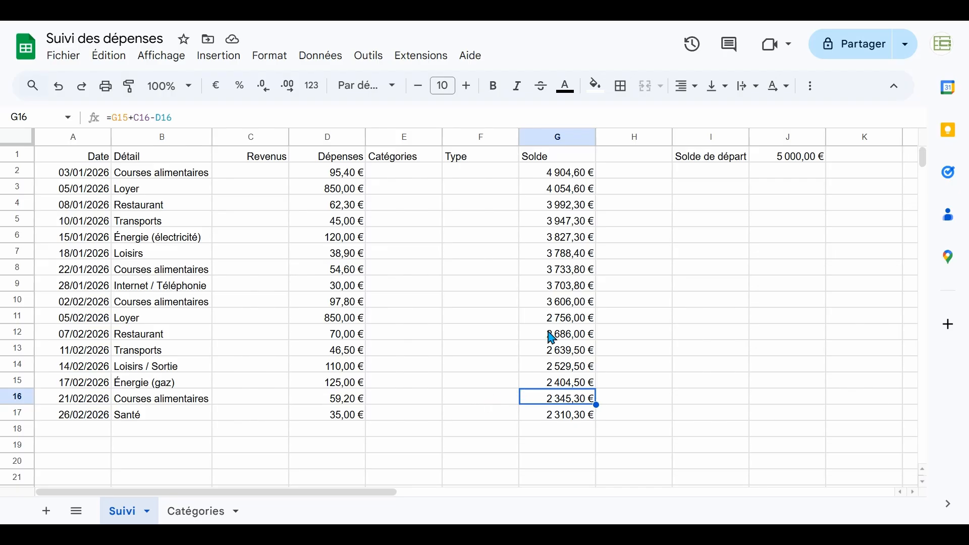